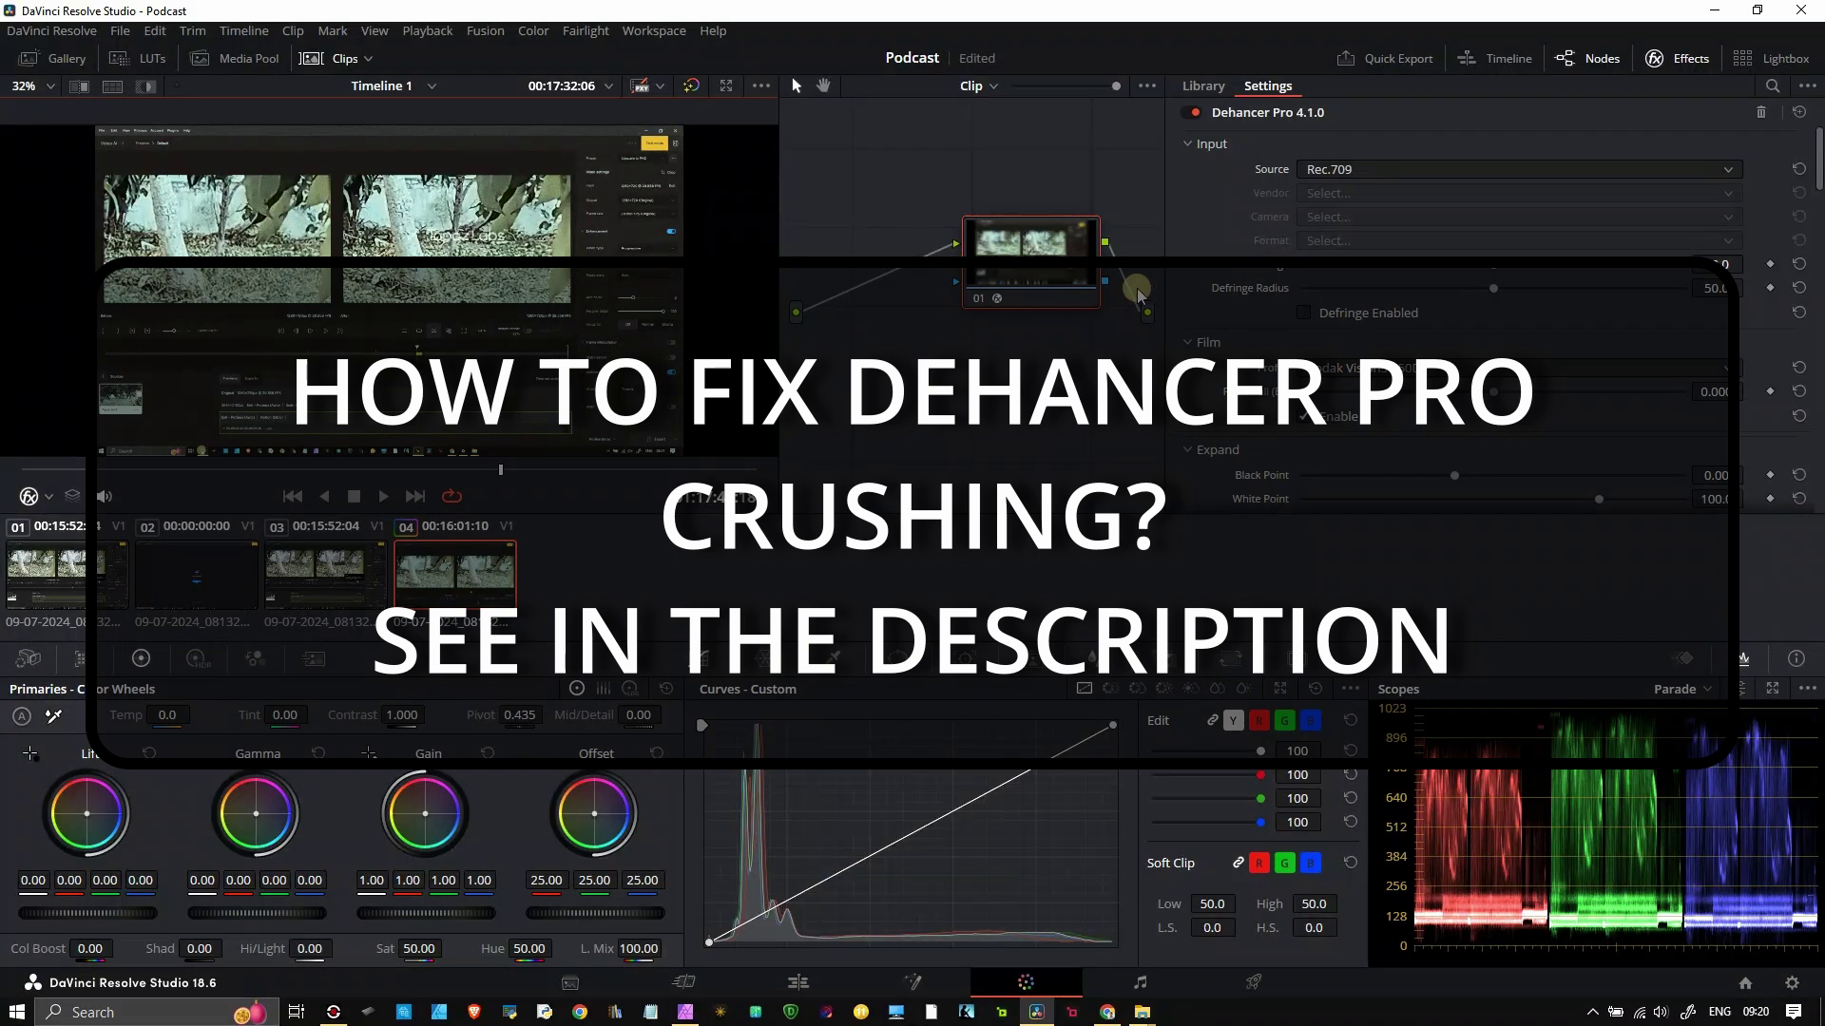
- Browse the film profile list, keep Kodak Vision3 250D, then switch to the DEHANCER PRO CRUSHING Bing results in Chrome
left_click(1604, 368)
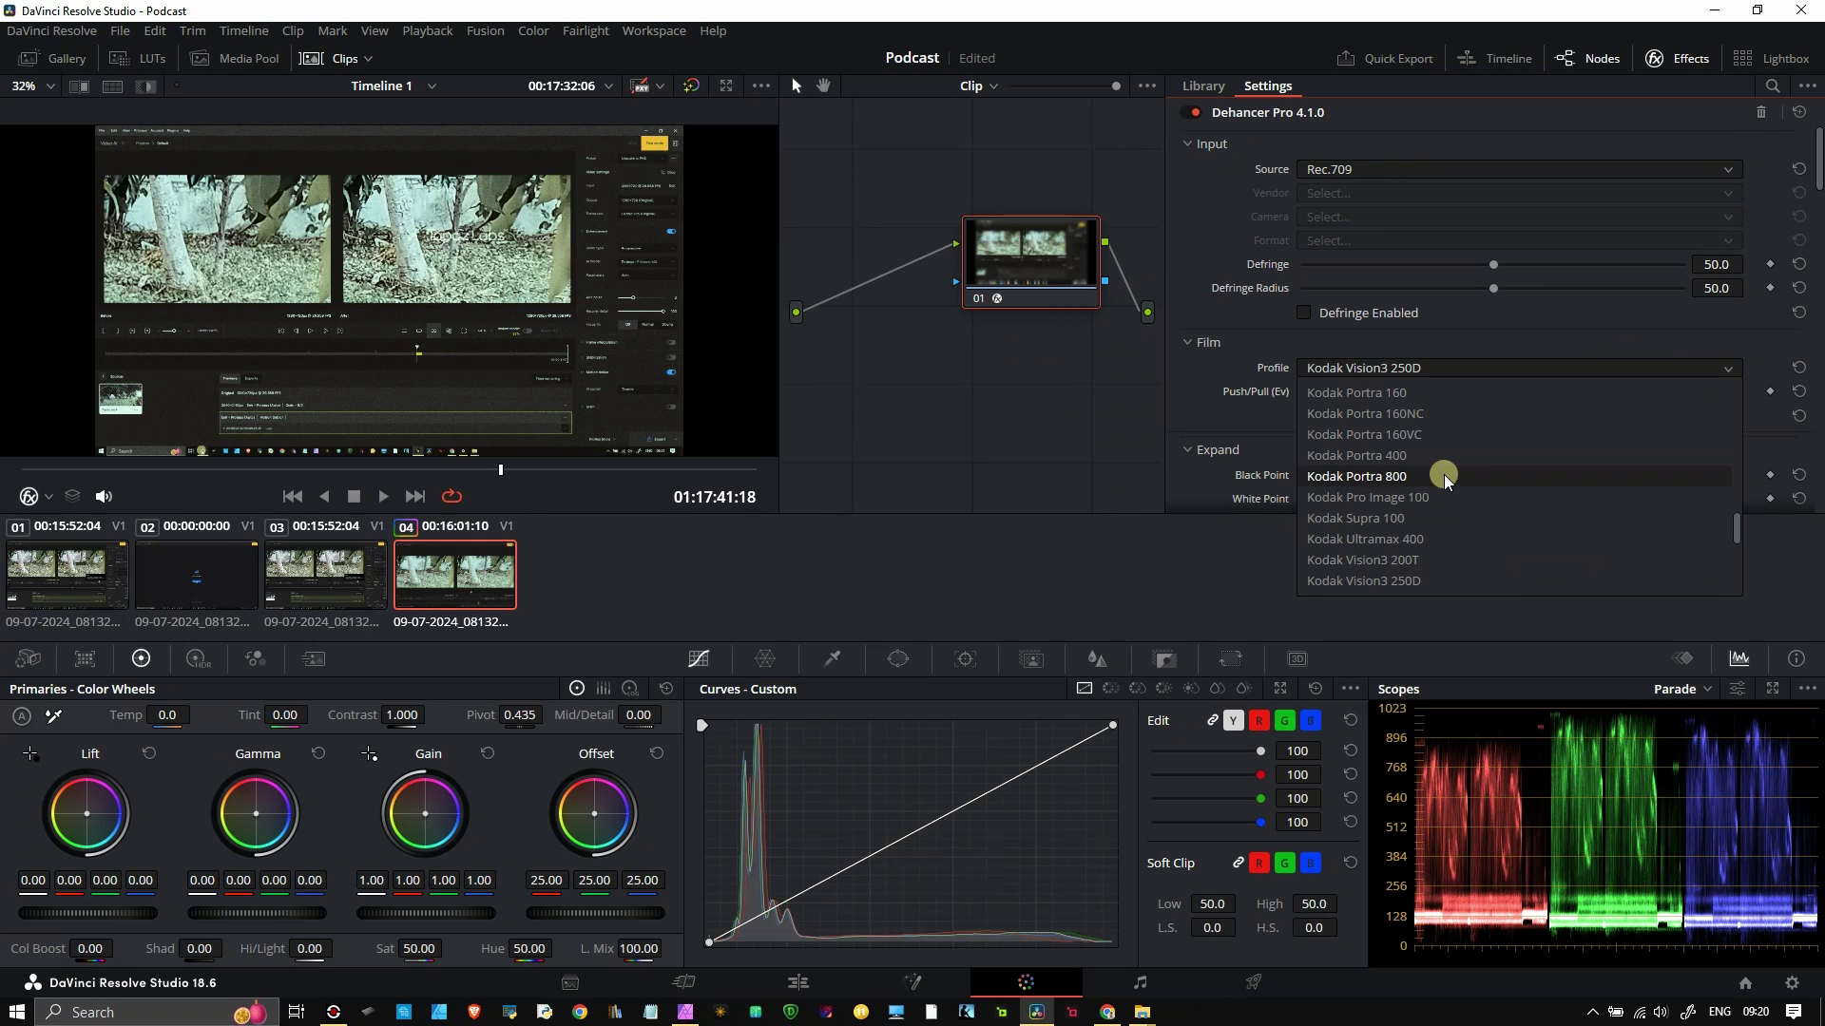
scroll(1450, 477, "down", 4)
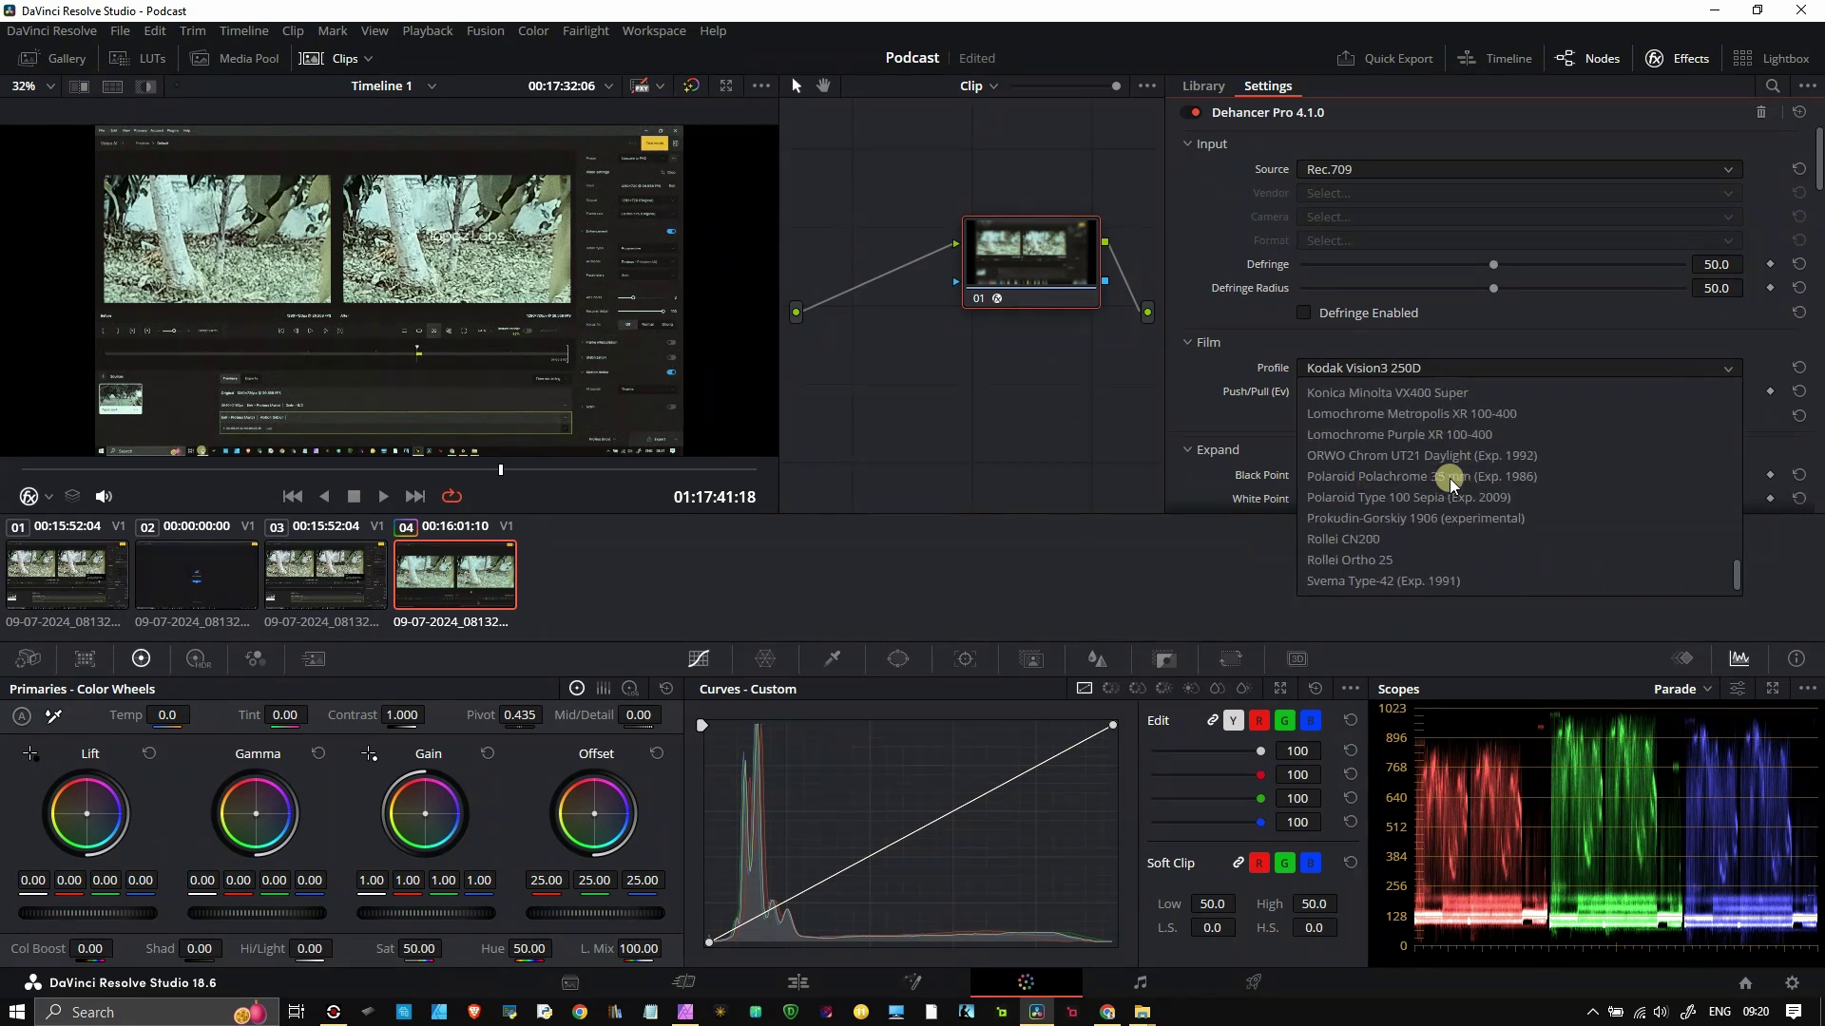
scroll(1515, 424, "up", 5)
left_click(1605, 367)
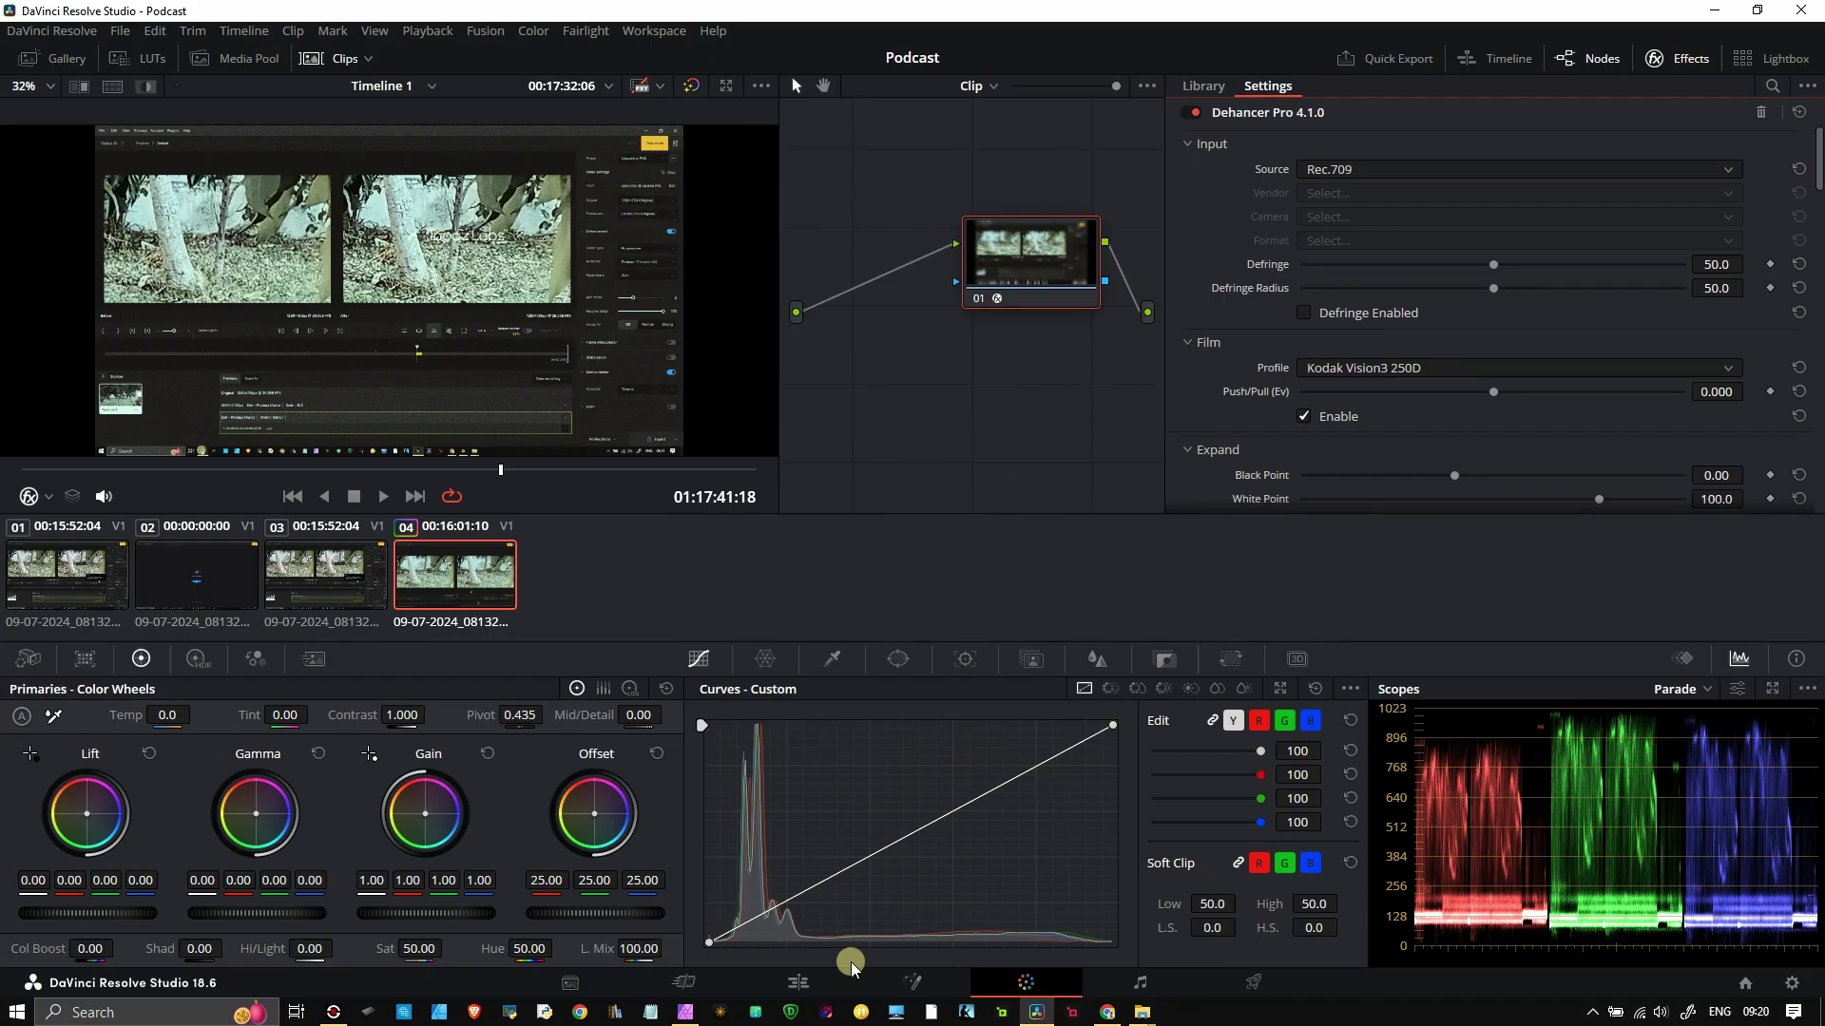
left_click(1107, 1012)
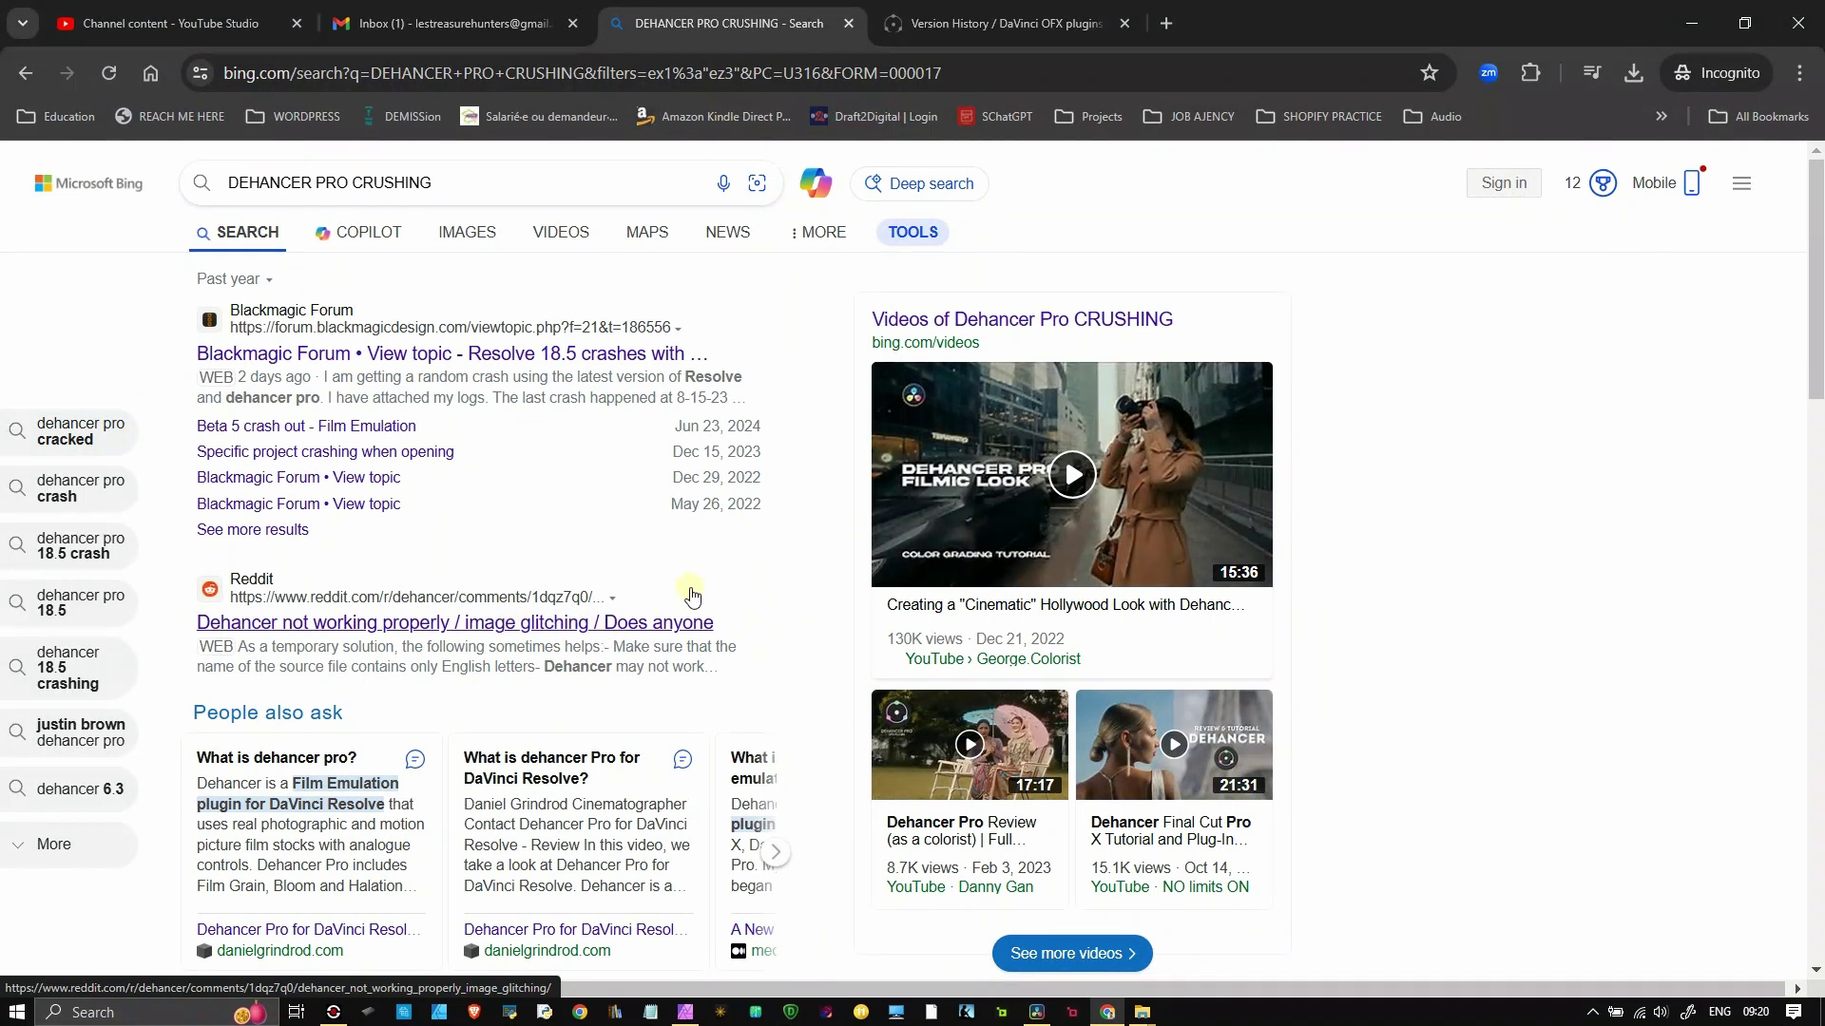
- Skim the Bing crash-thread results, then return to the Dehancer Pro 4.1.0 node in Resolve
scroll(691, 596, "down", 4)
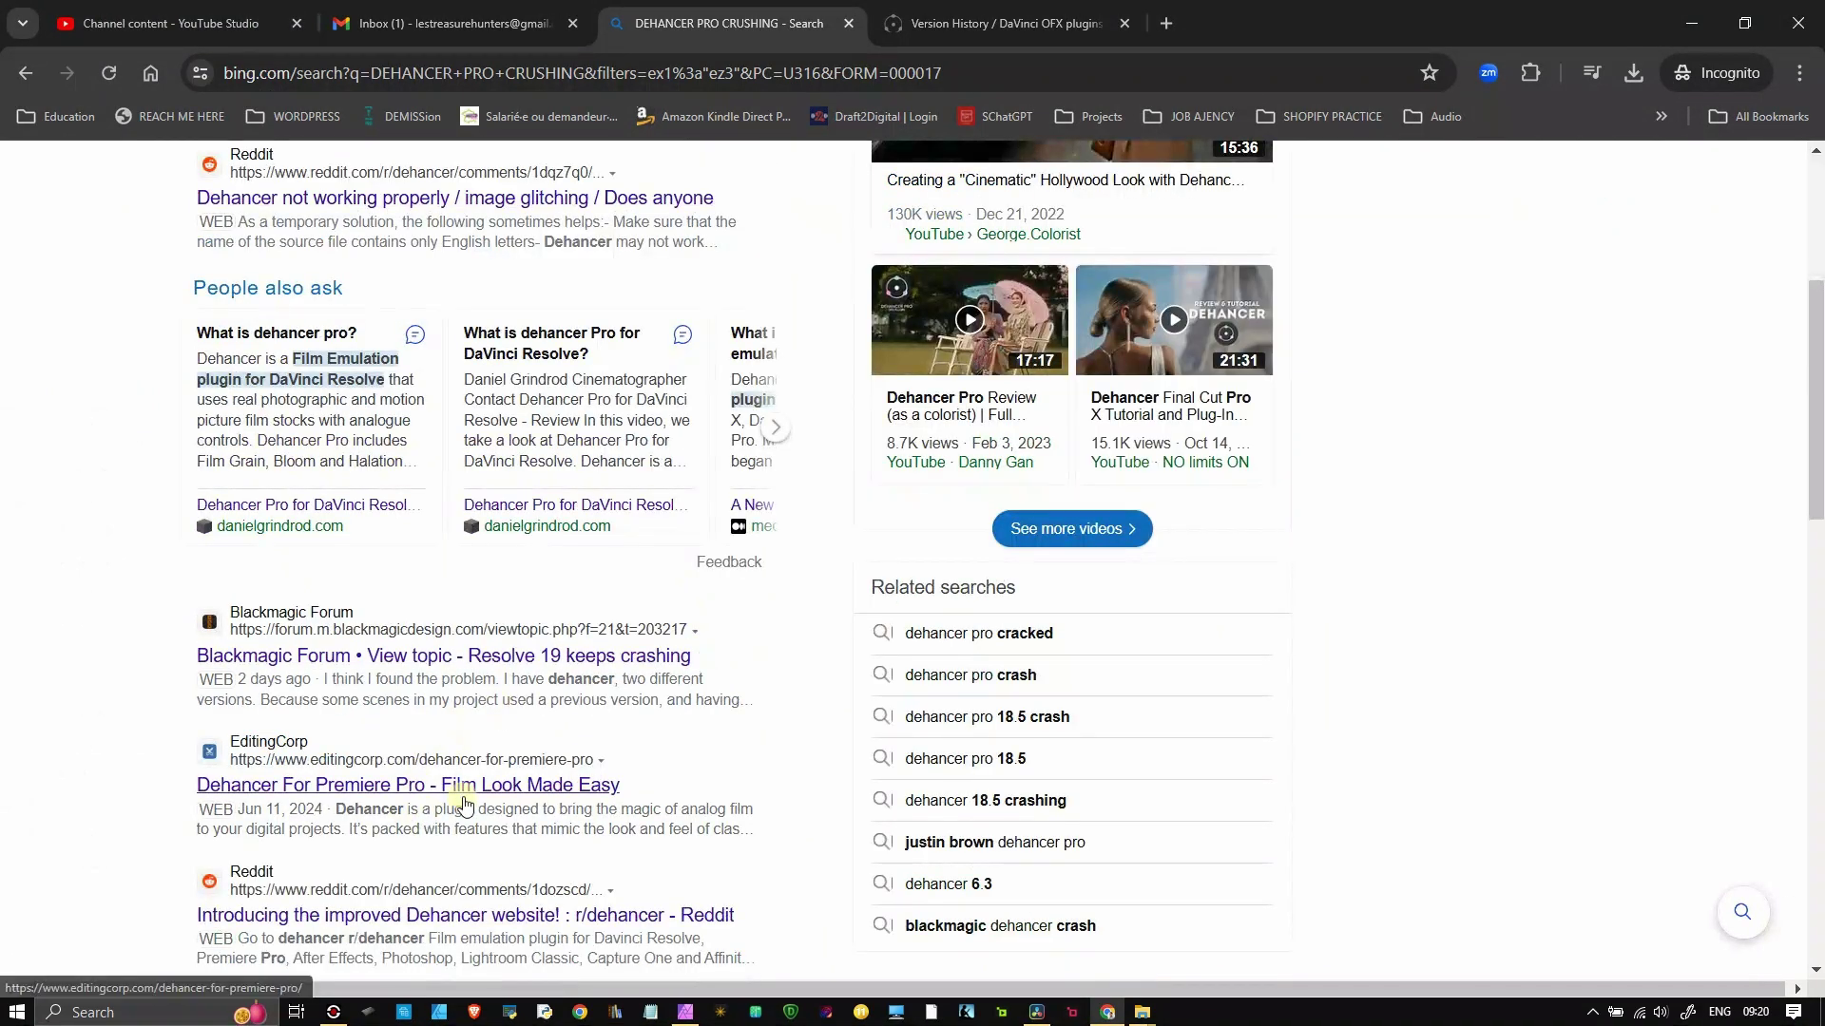
scroll(464, 805, "down", 4)
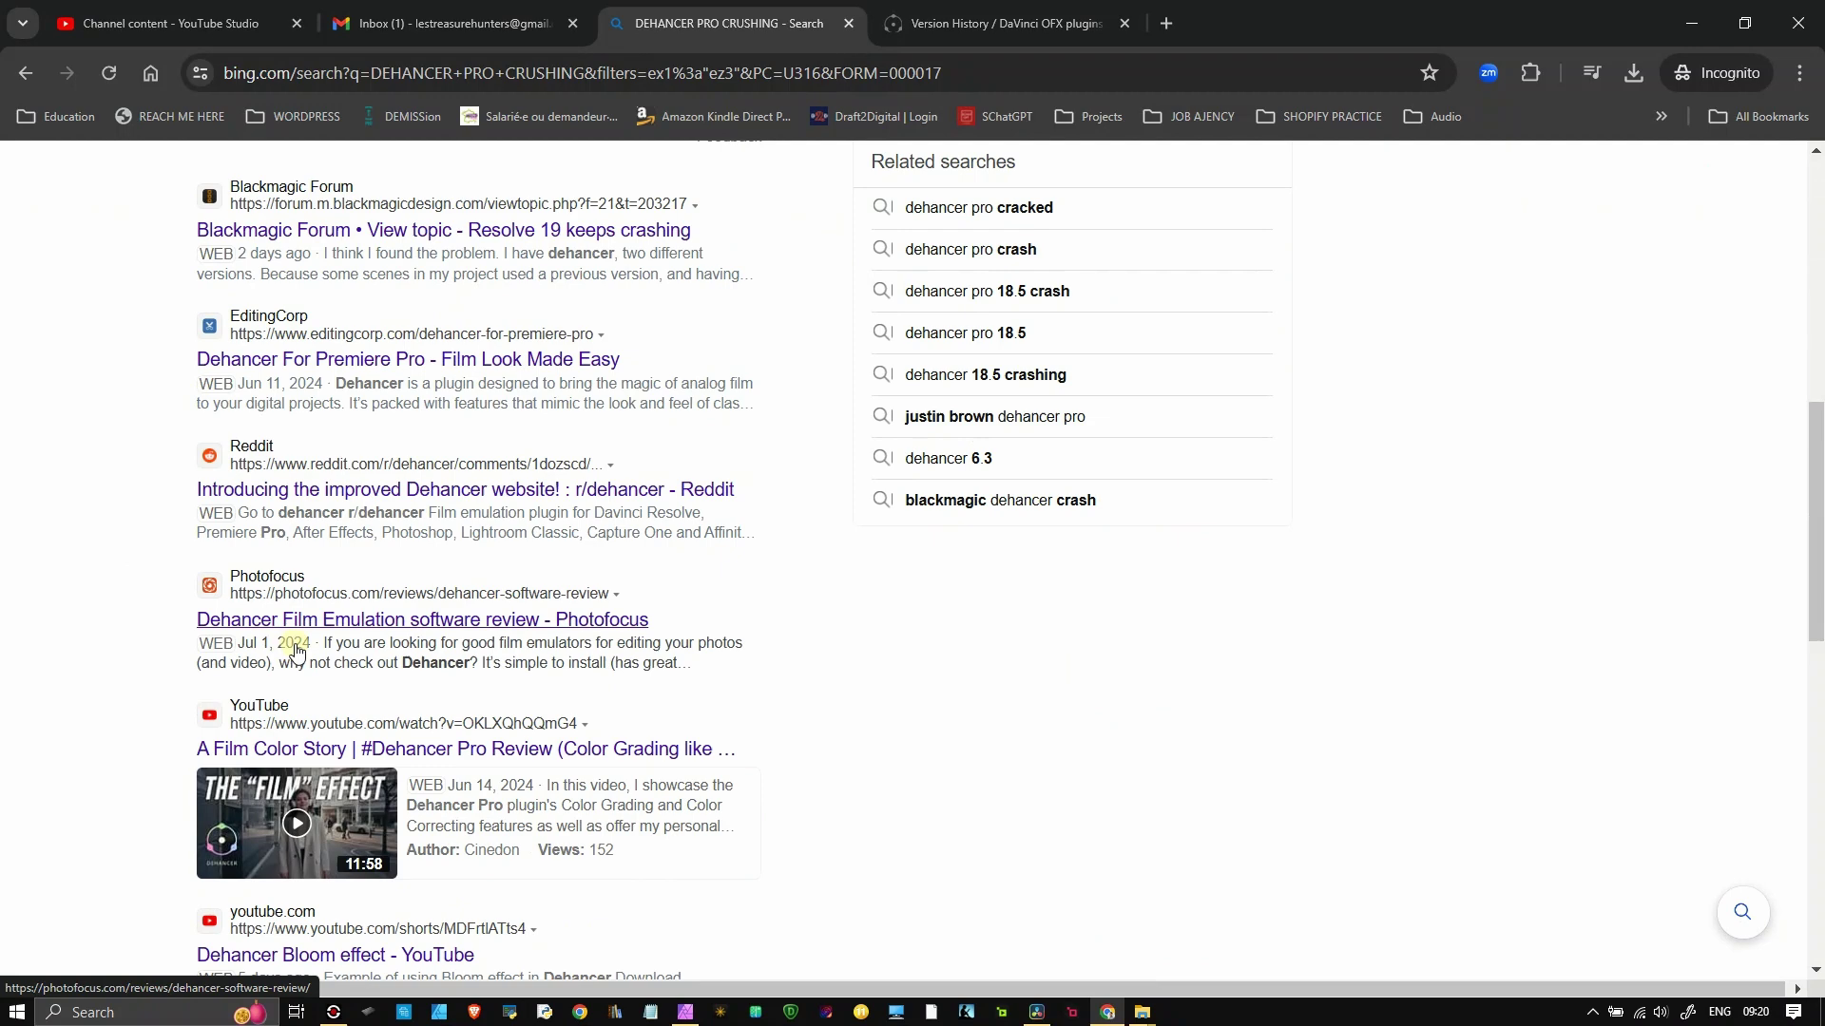
scroll(469, 512, "up", 9)
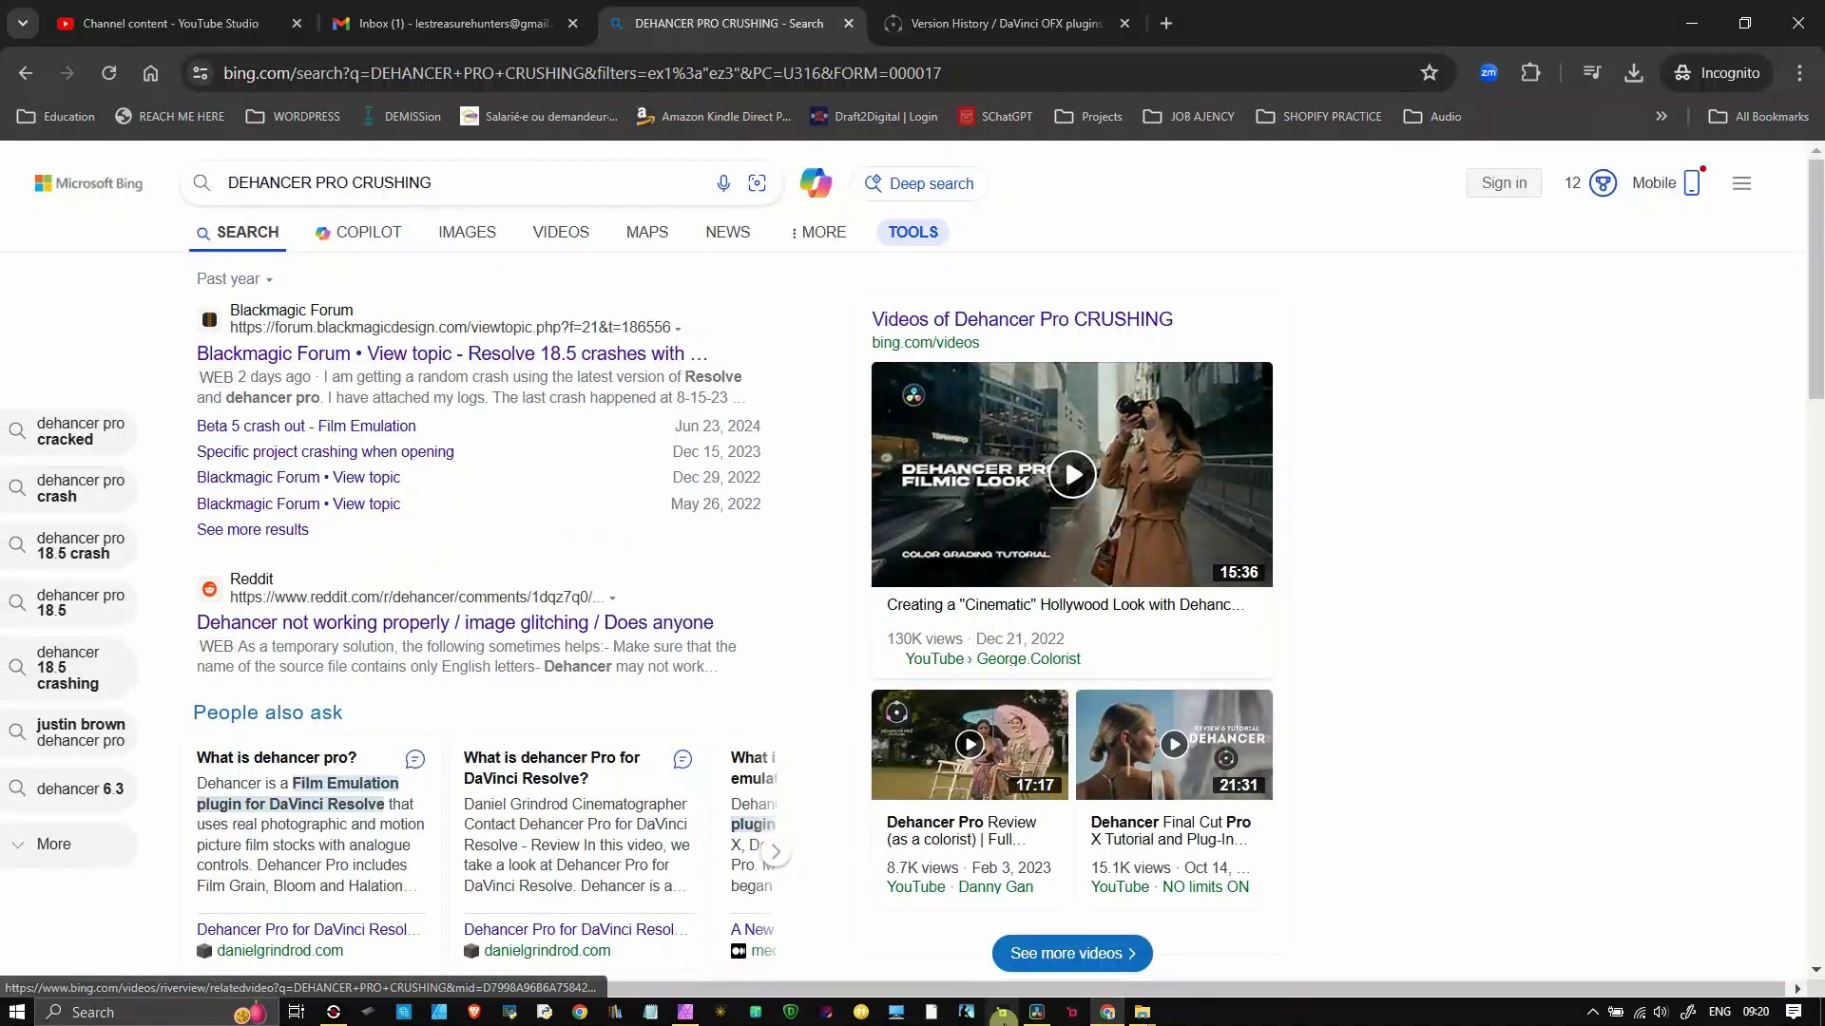
left_click(1037, 1013)
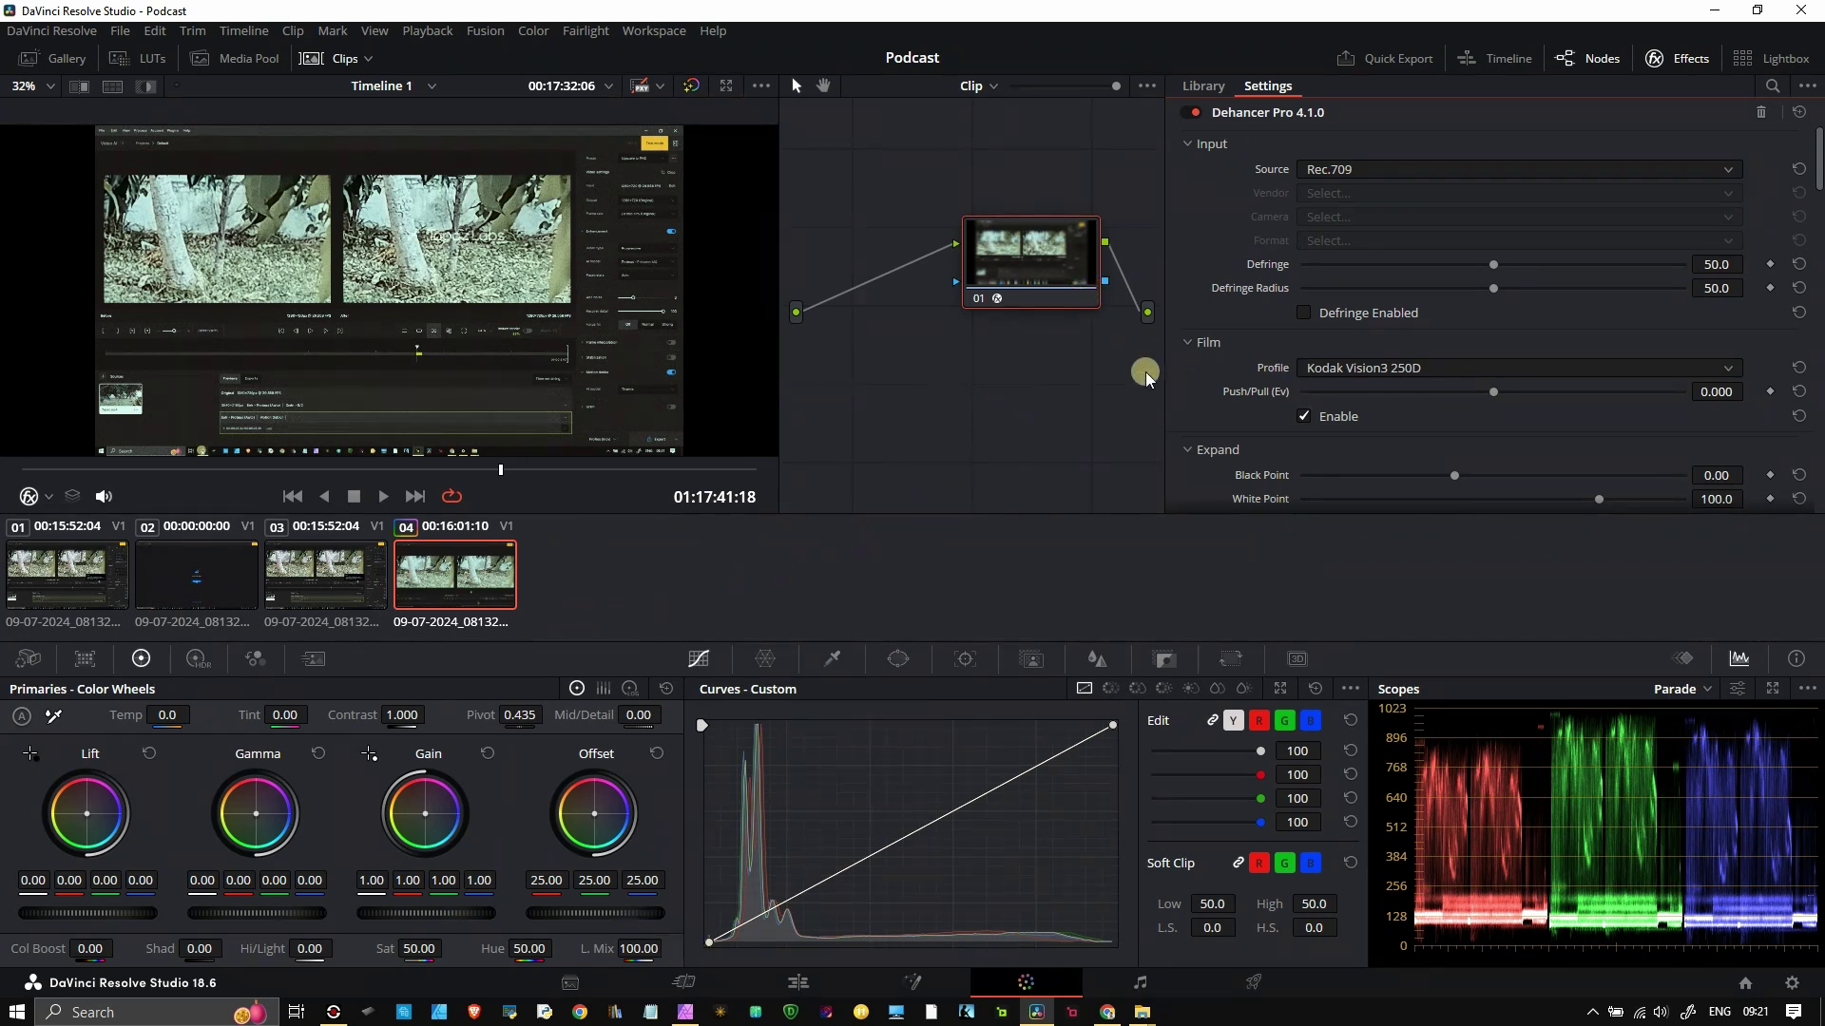
- Return to Chrome and open the Dehancer Version History / DaVinci OFX plugins tab
left_click(1110, 1015)
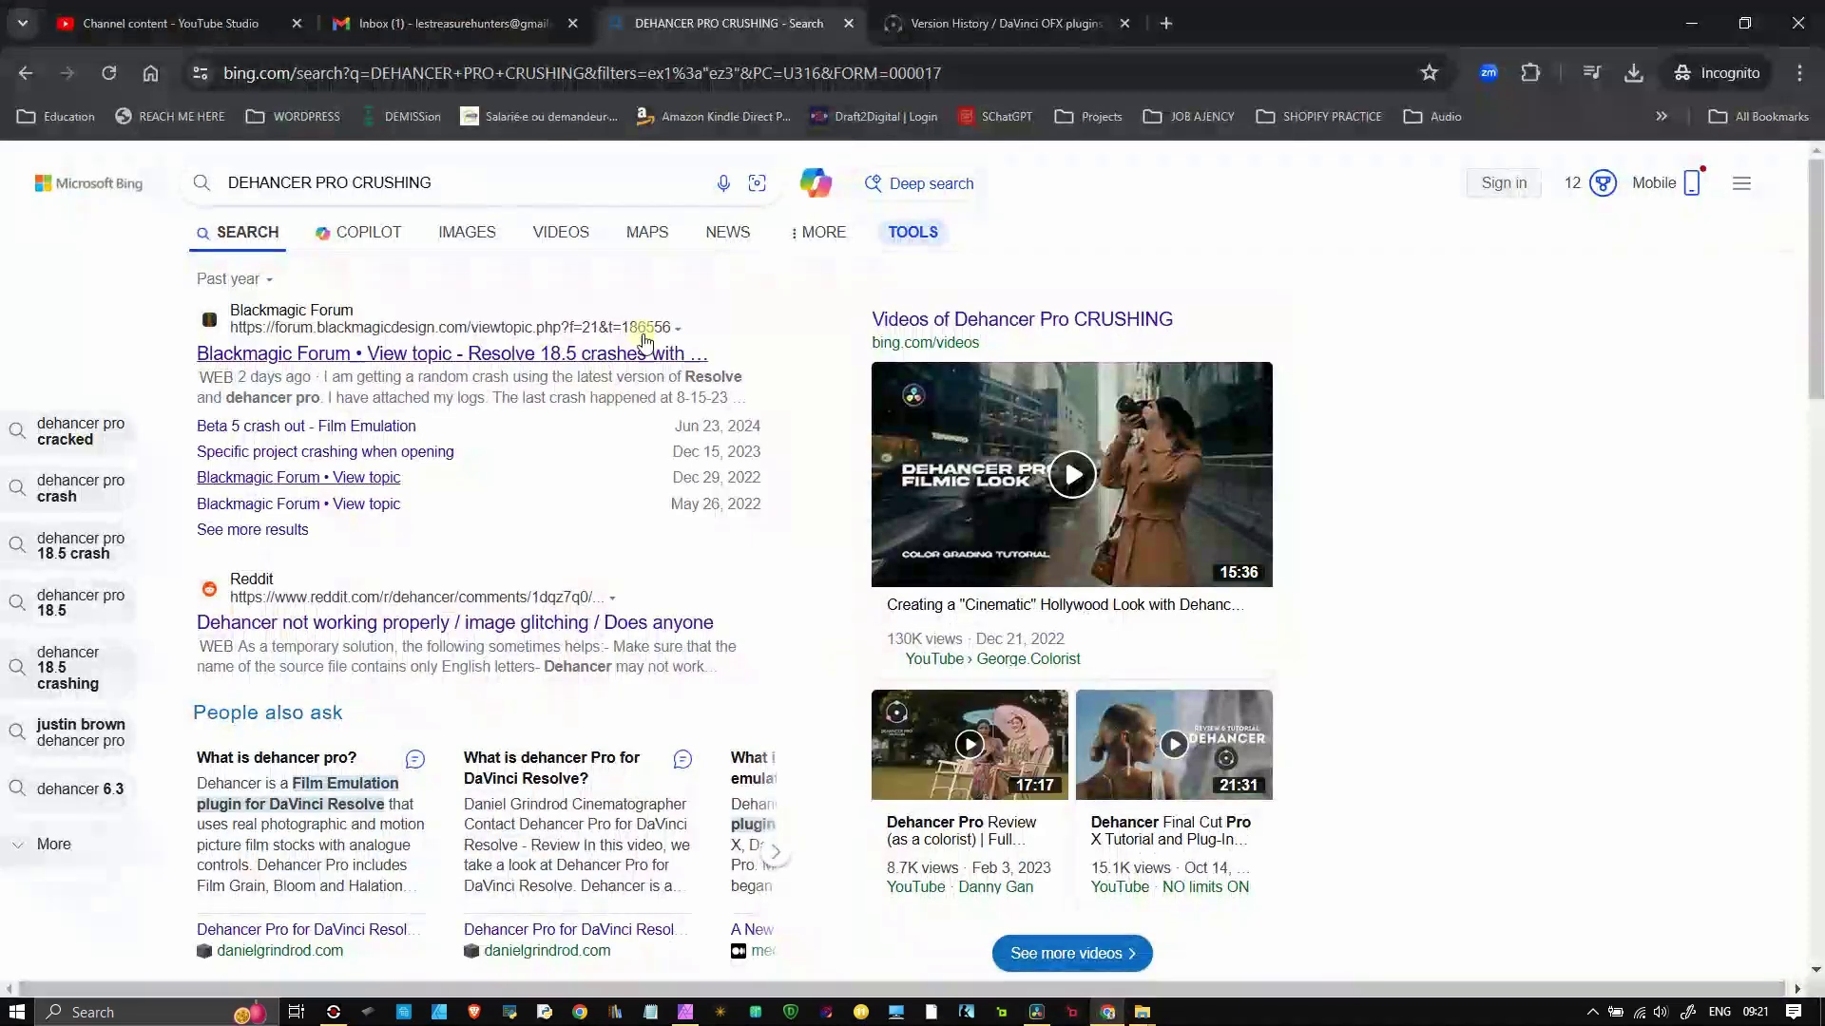
left_click(929, 13)
scroll(685, 243, "up", 8)
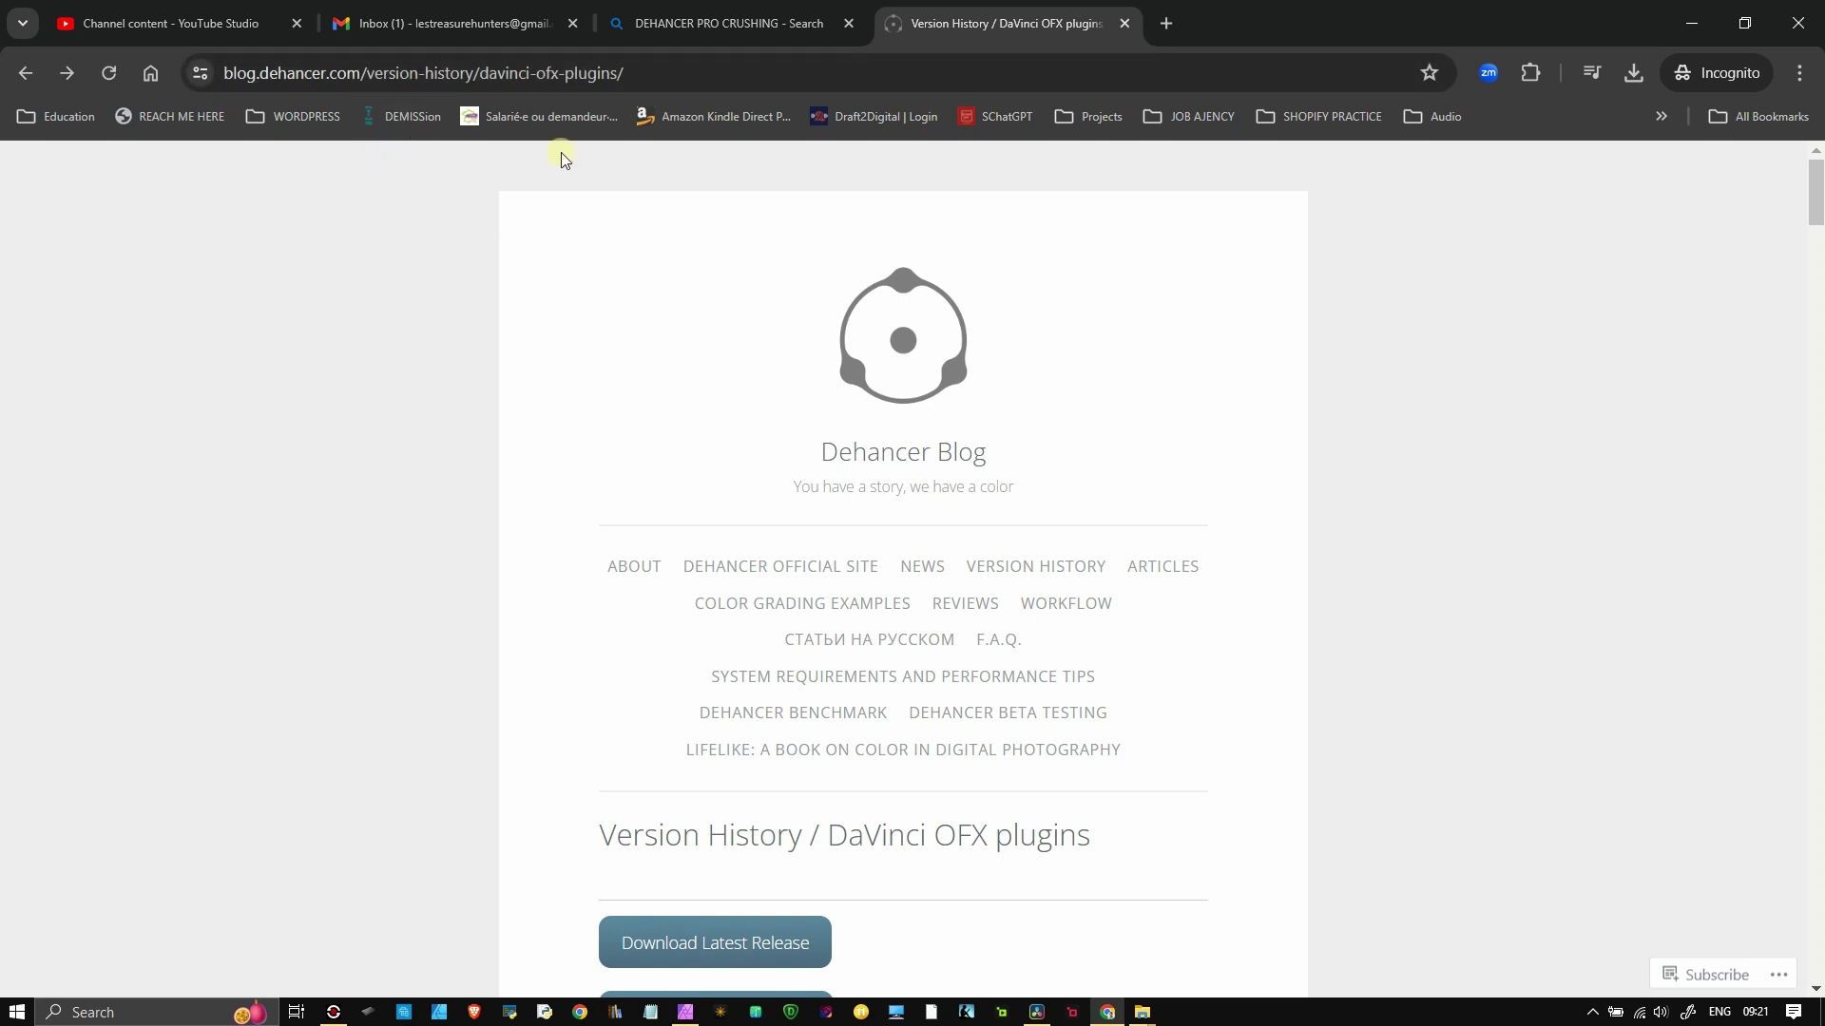
scroll(717, 608, "down", 9)
scroll(718, 608, "up", 5)
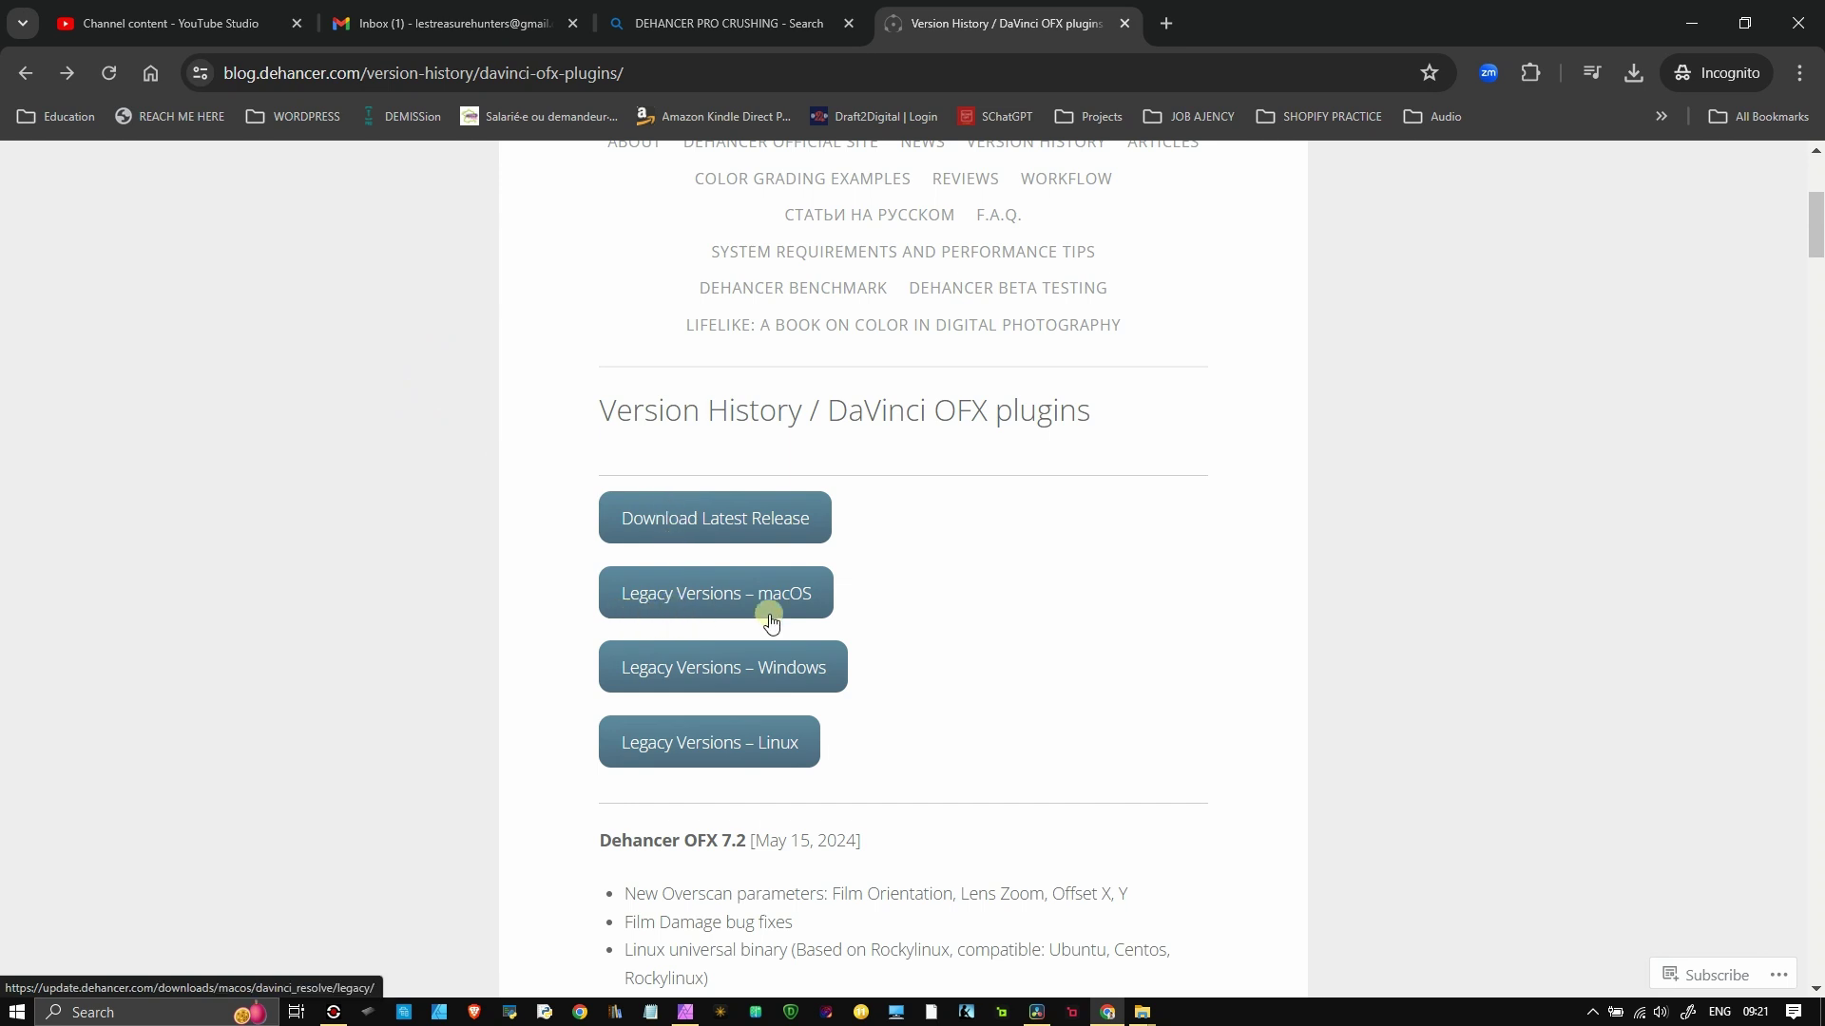
- Open Legacy Versions – Windows, browse the DehancerPro installer zips, and go back to Version History
left_click(807, 682)
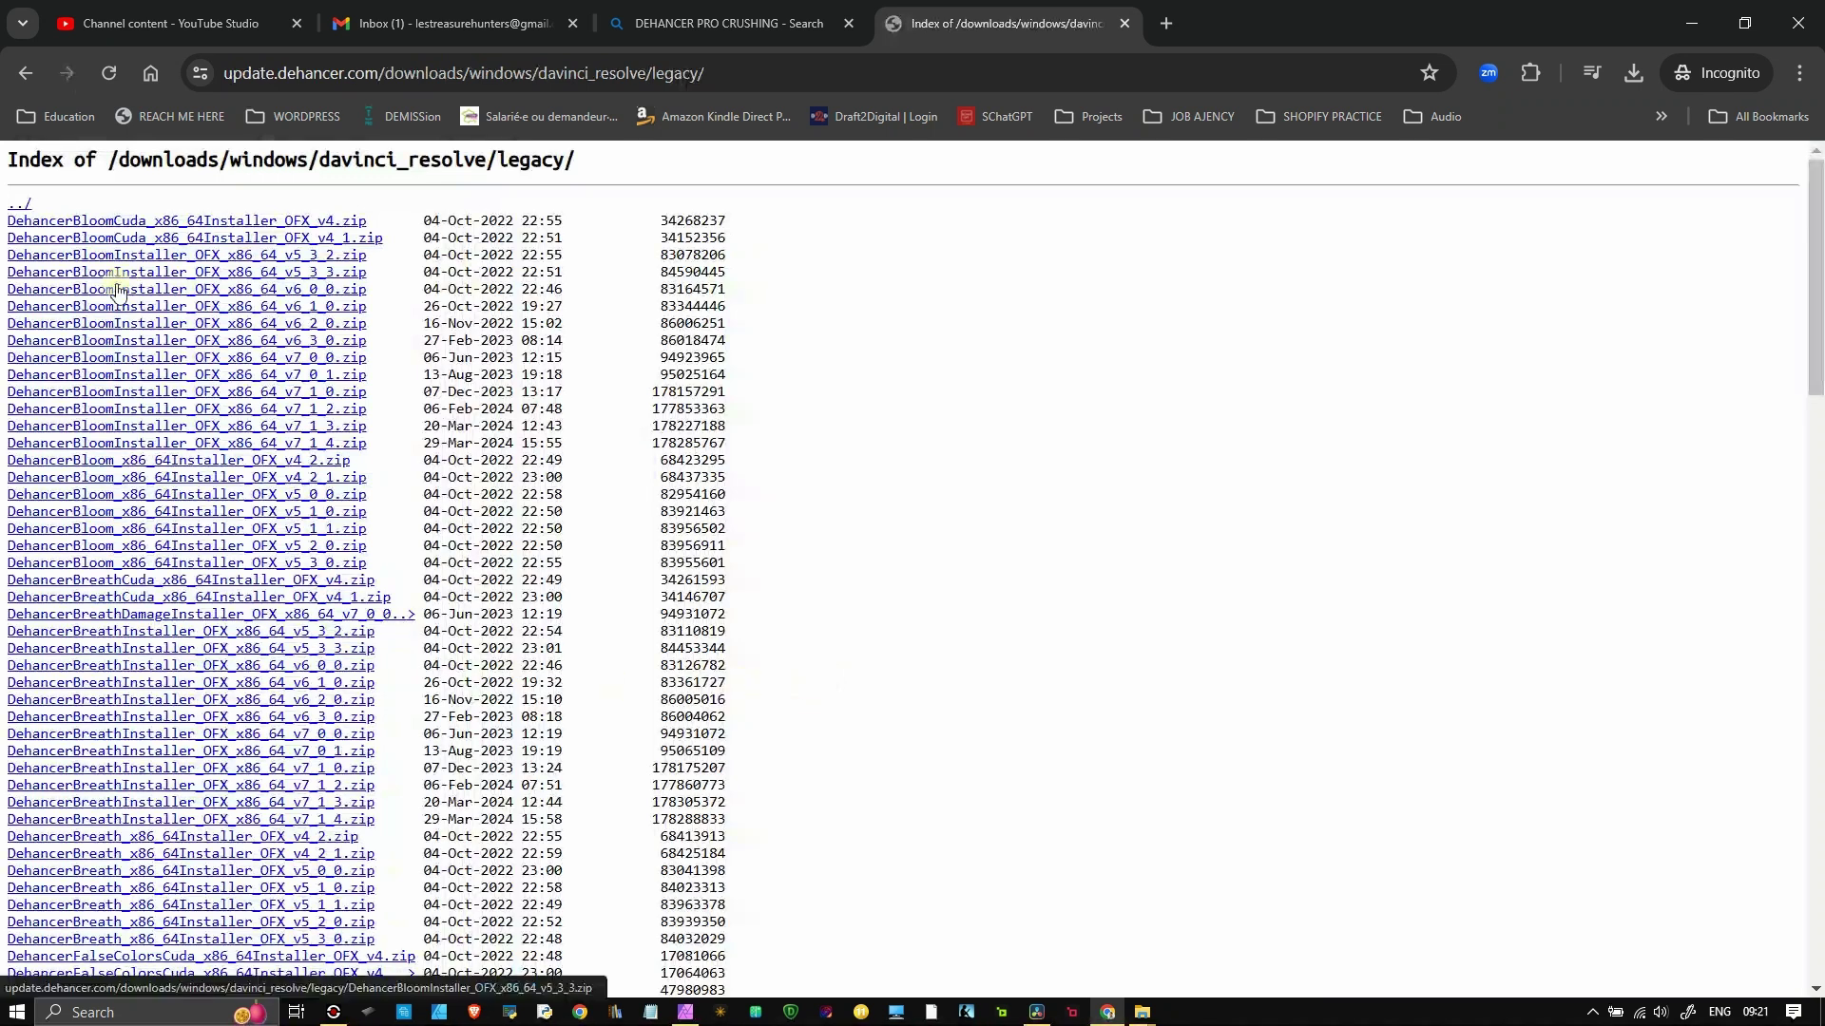
scroll(311, 531, "down", 20)
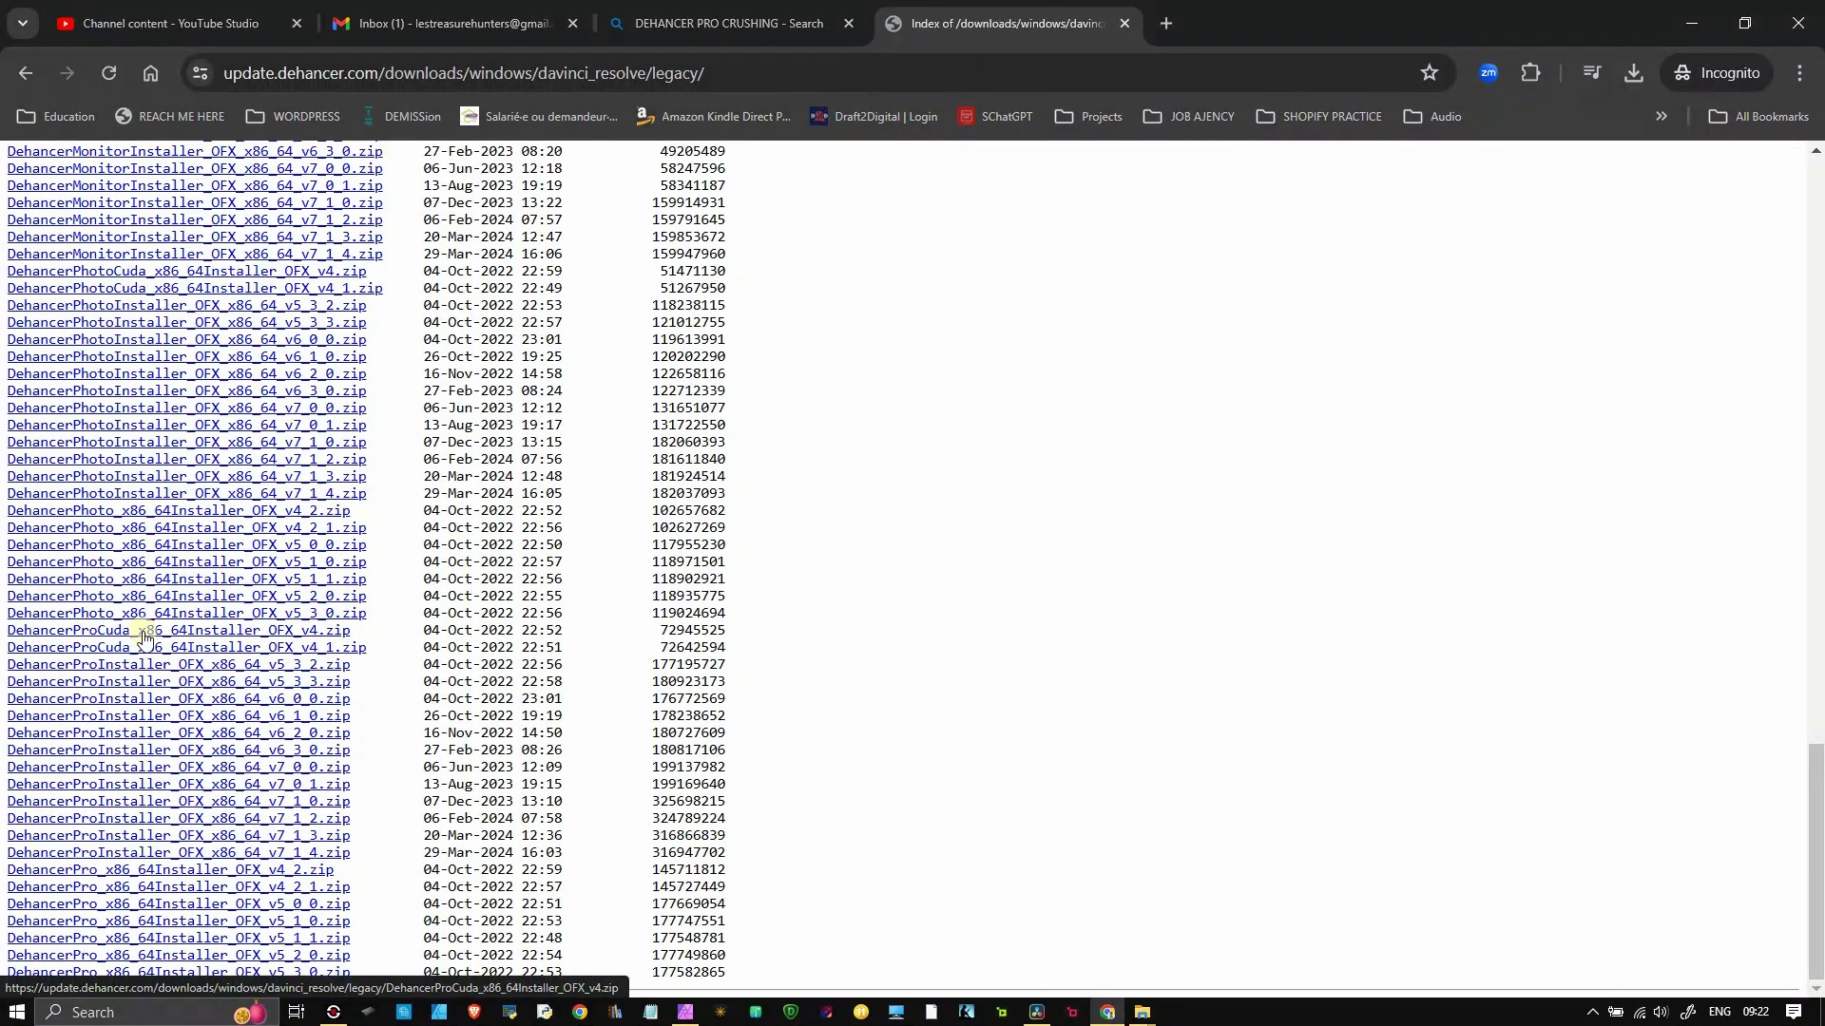
scroll(144, 637, "up", 20)
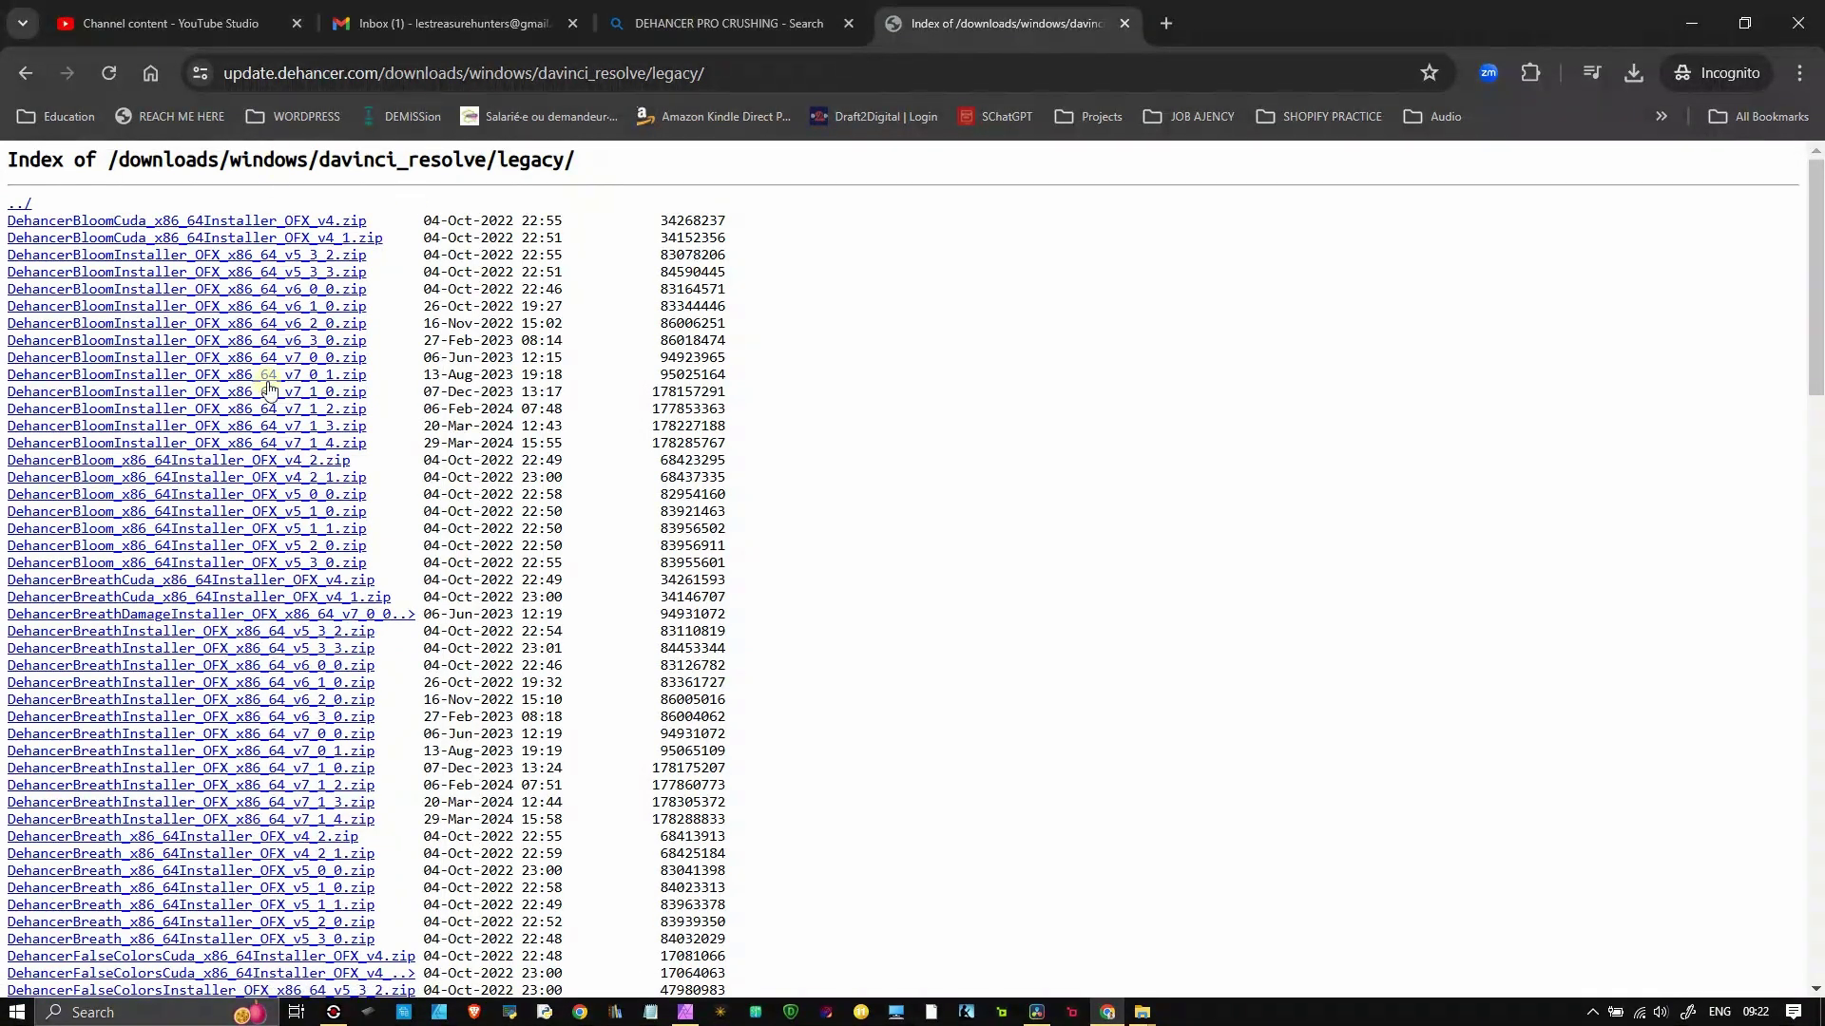
left_click(25, 73)
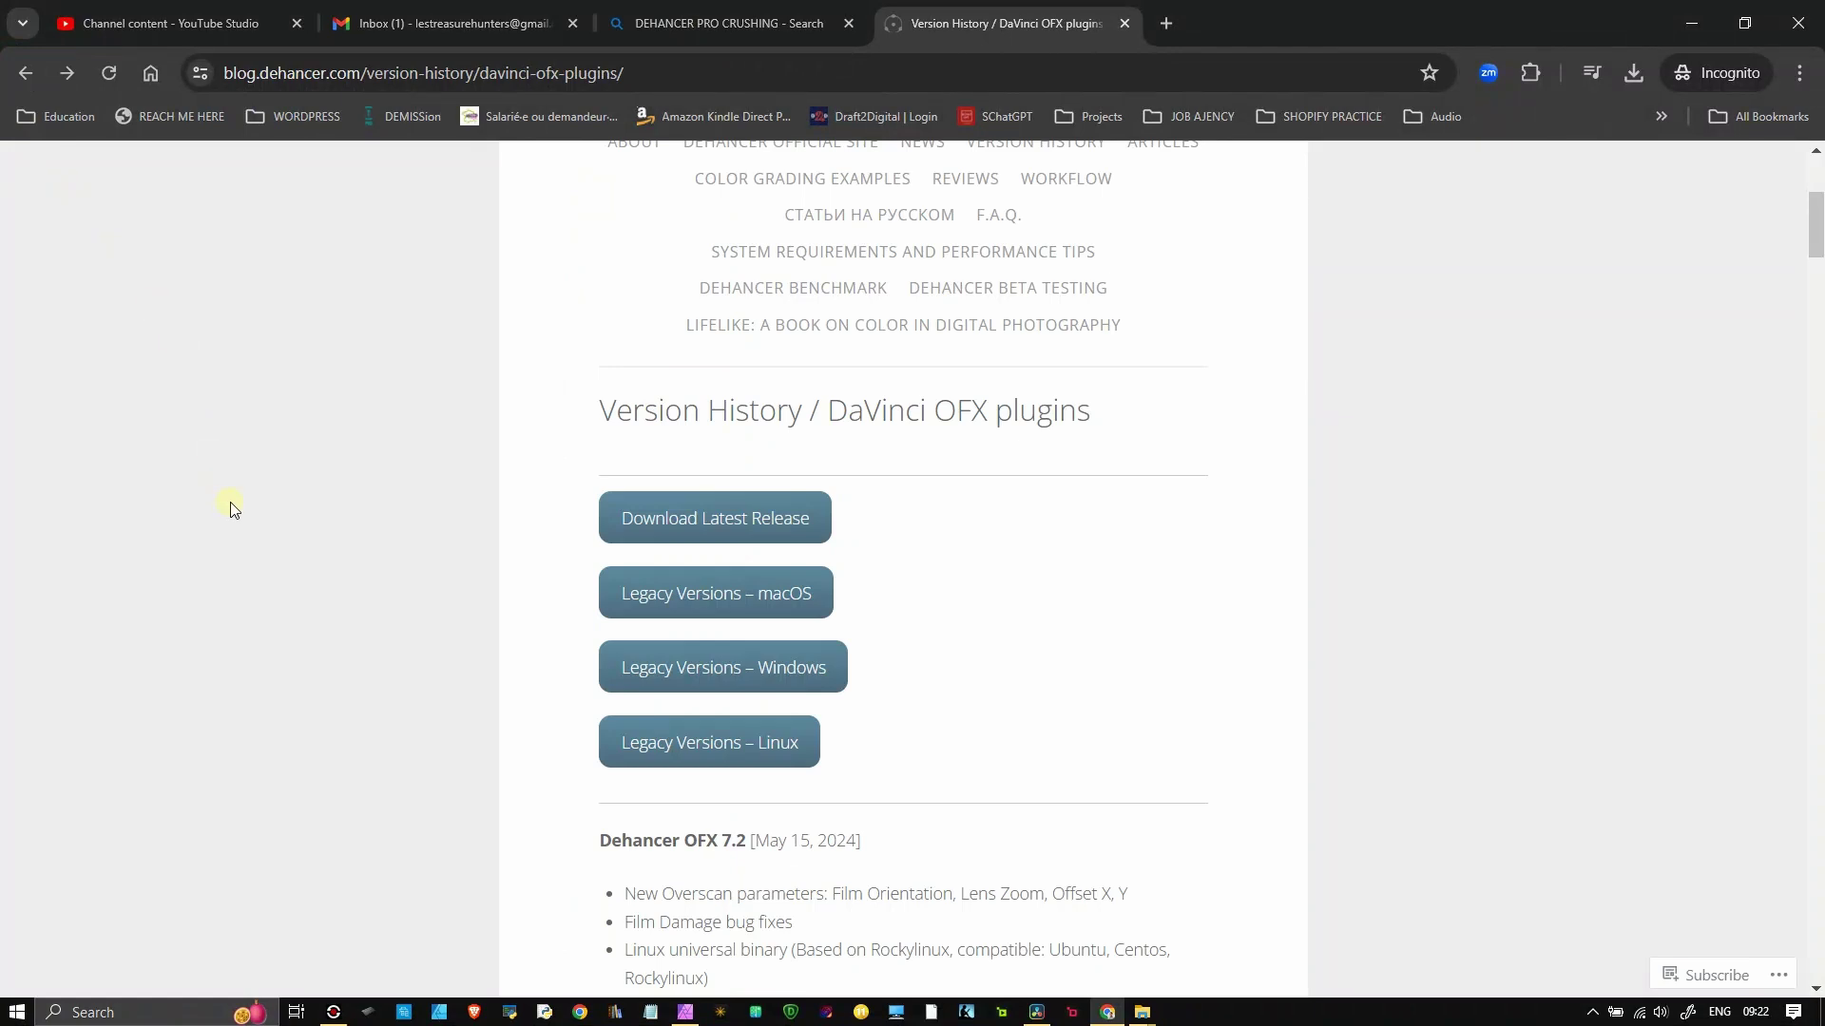
- Read the release notes down to Dehancer OFX 7.1.2, then switch back to DaVinci Resolve
left_click(1037, 1012)
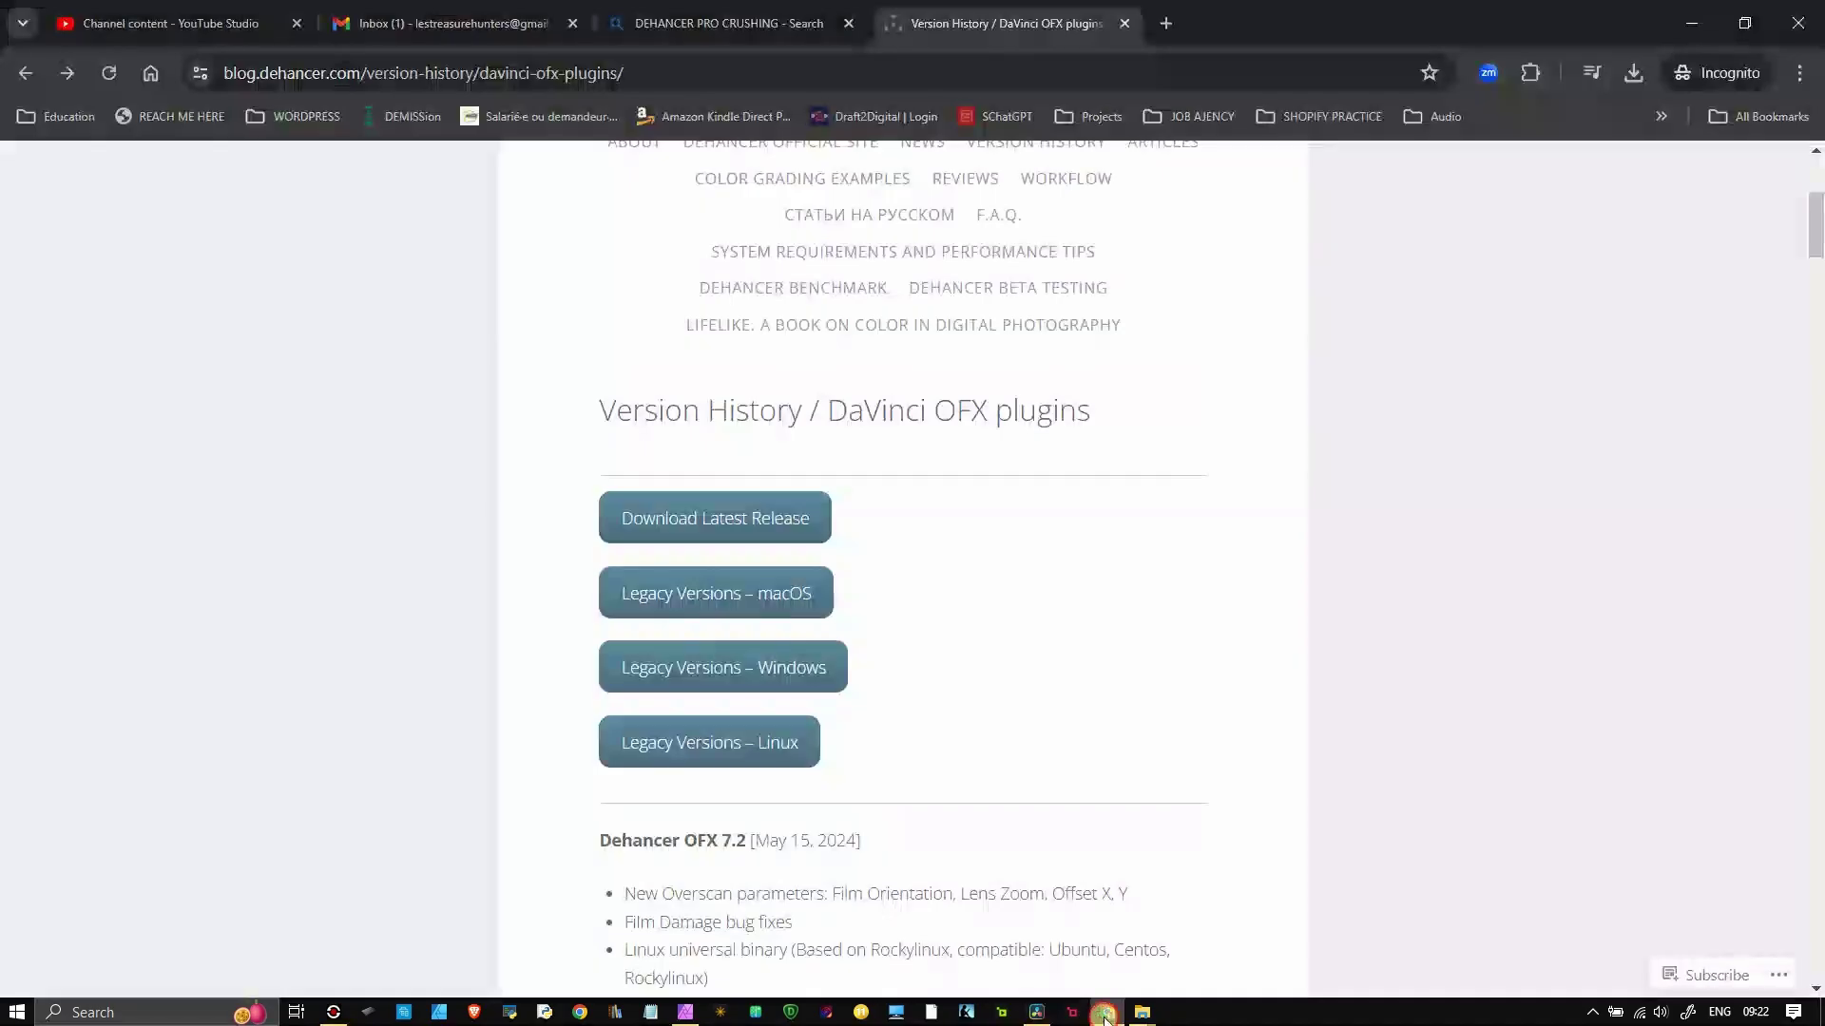
left_click(1107, 1013)
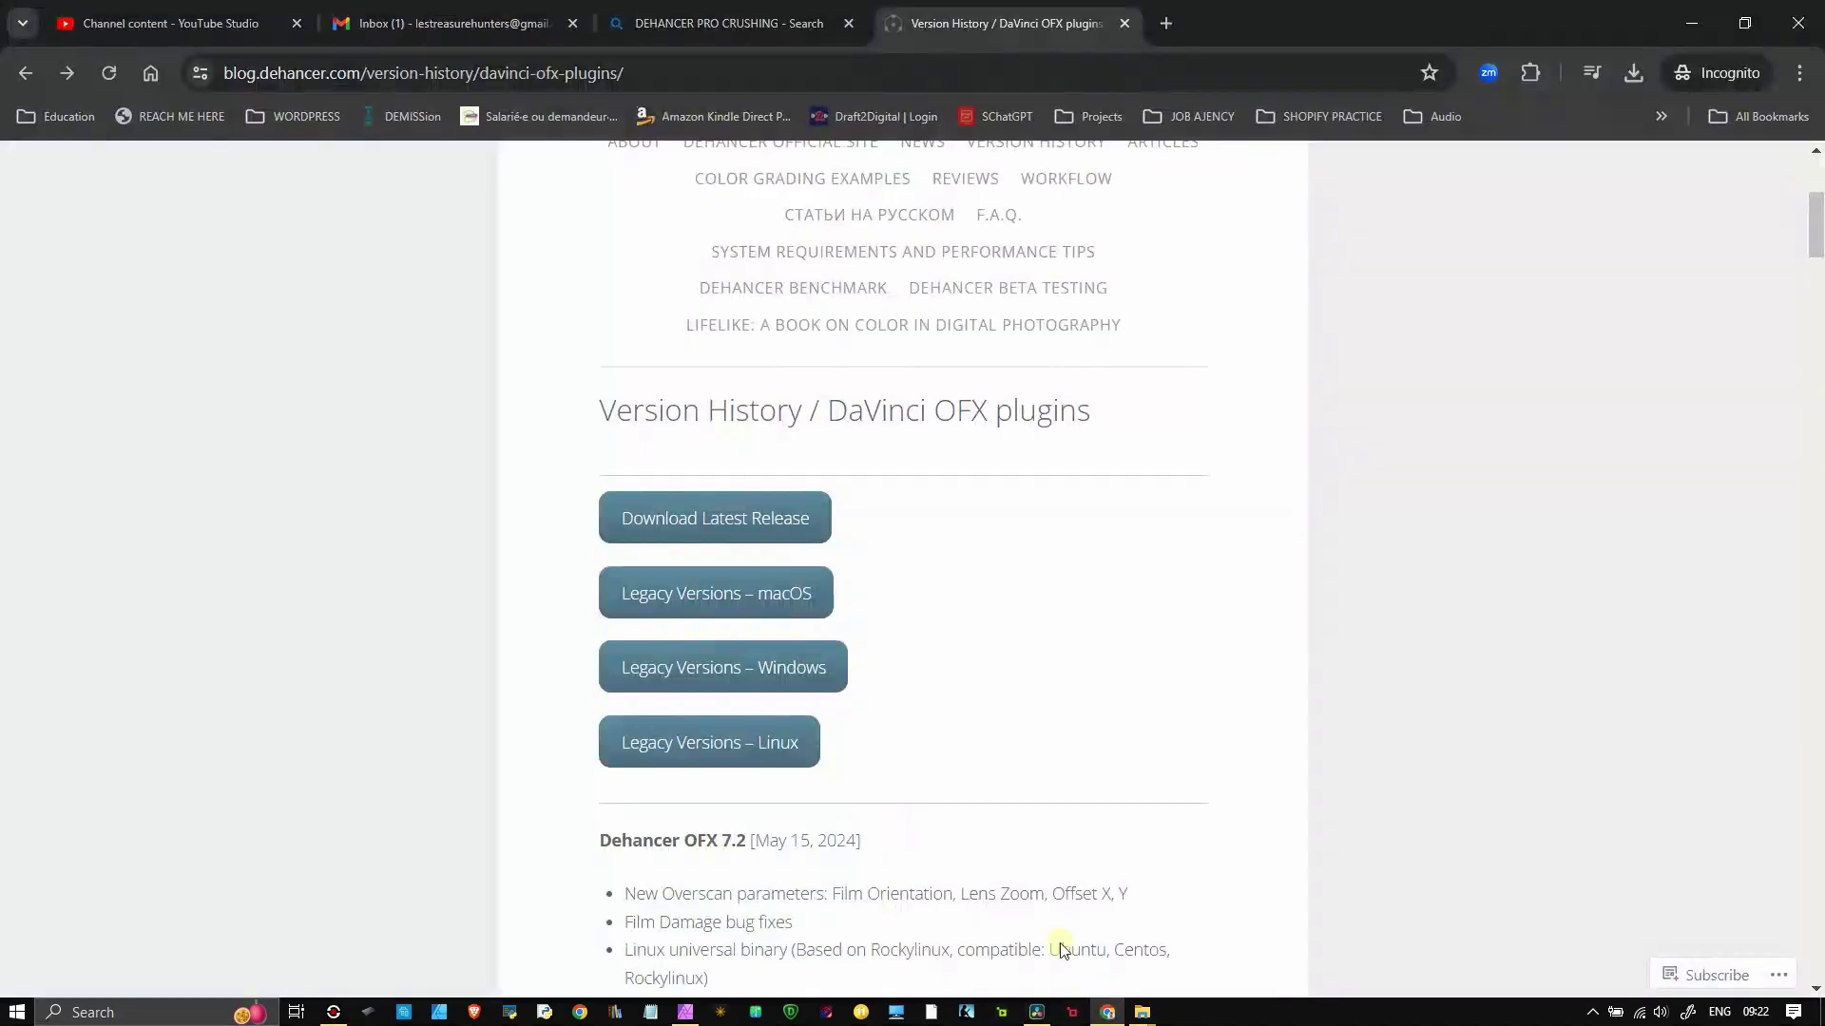
scroll(993, 746, "down", 4)
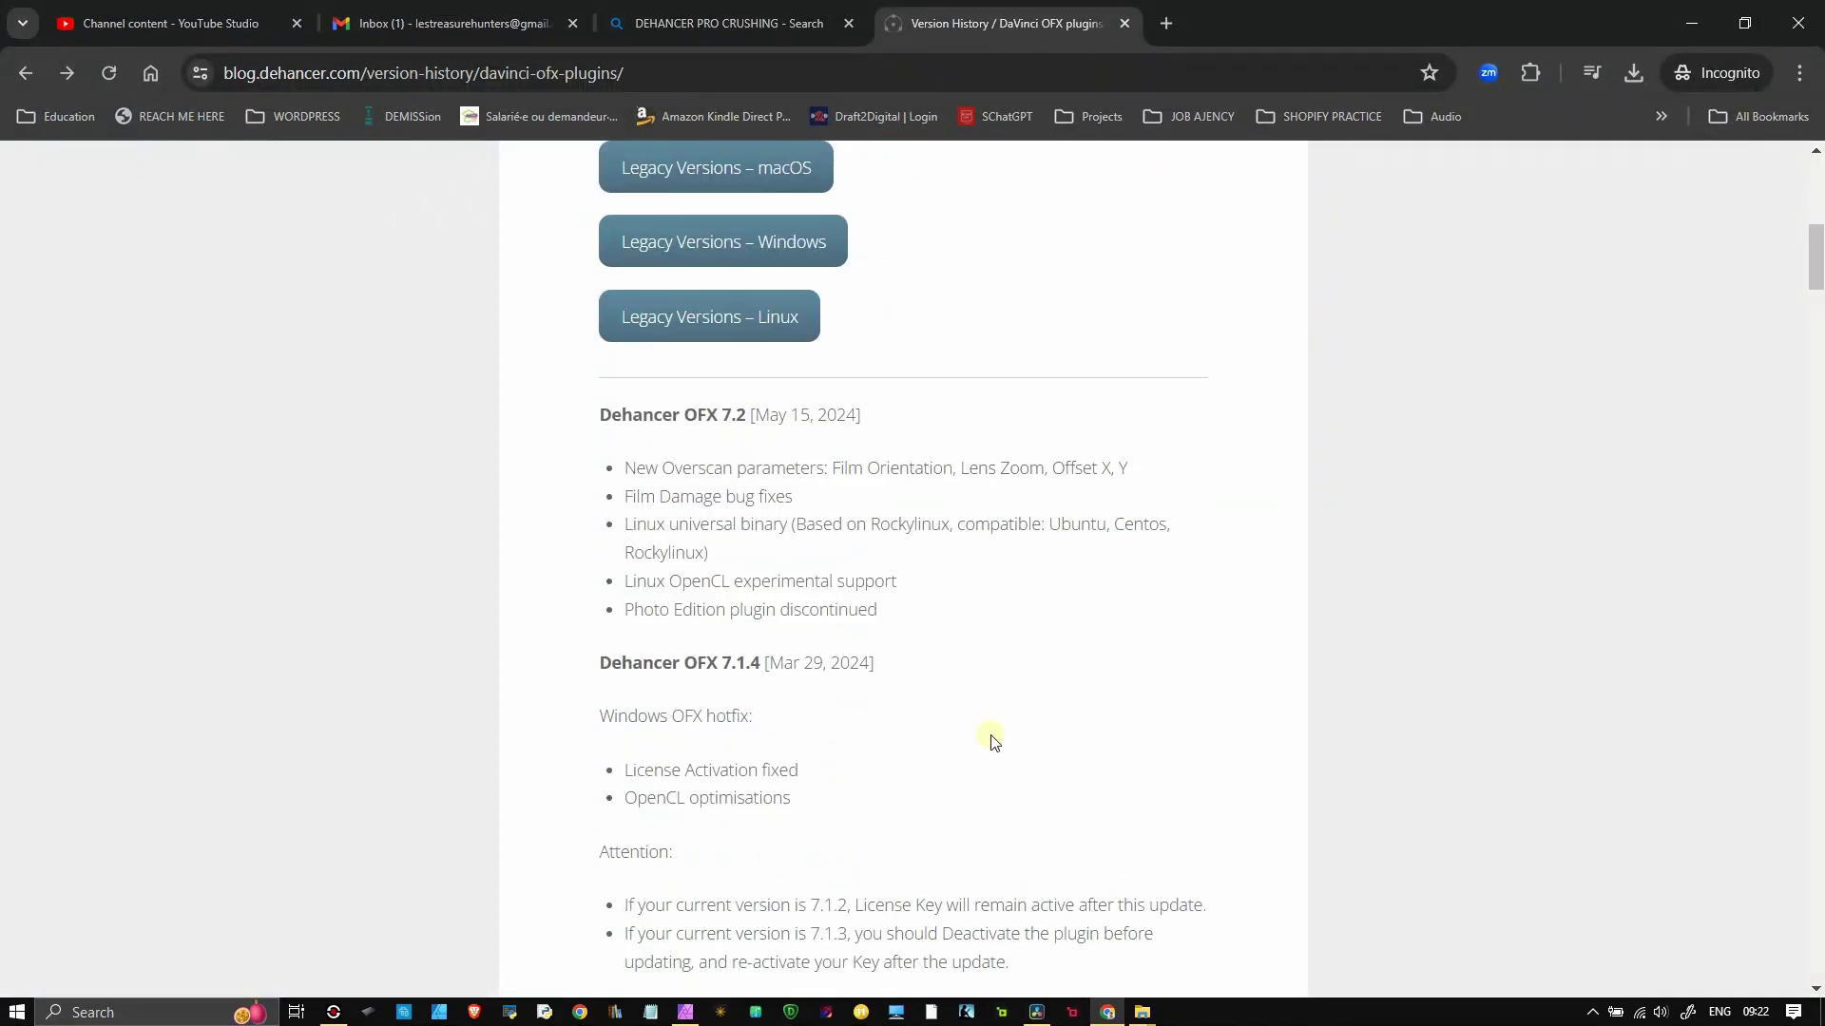
scroll(994, 741, "down", 4)
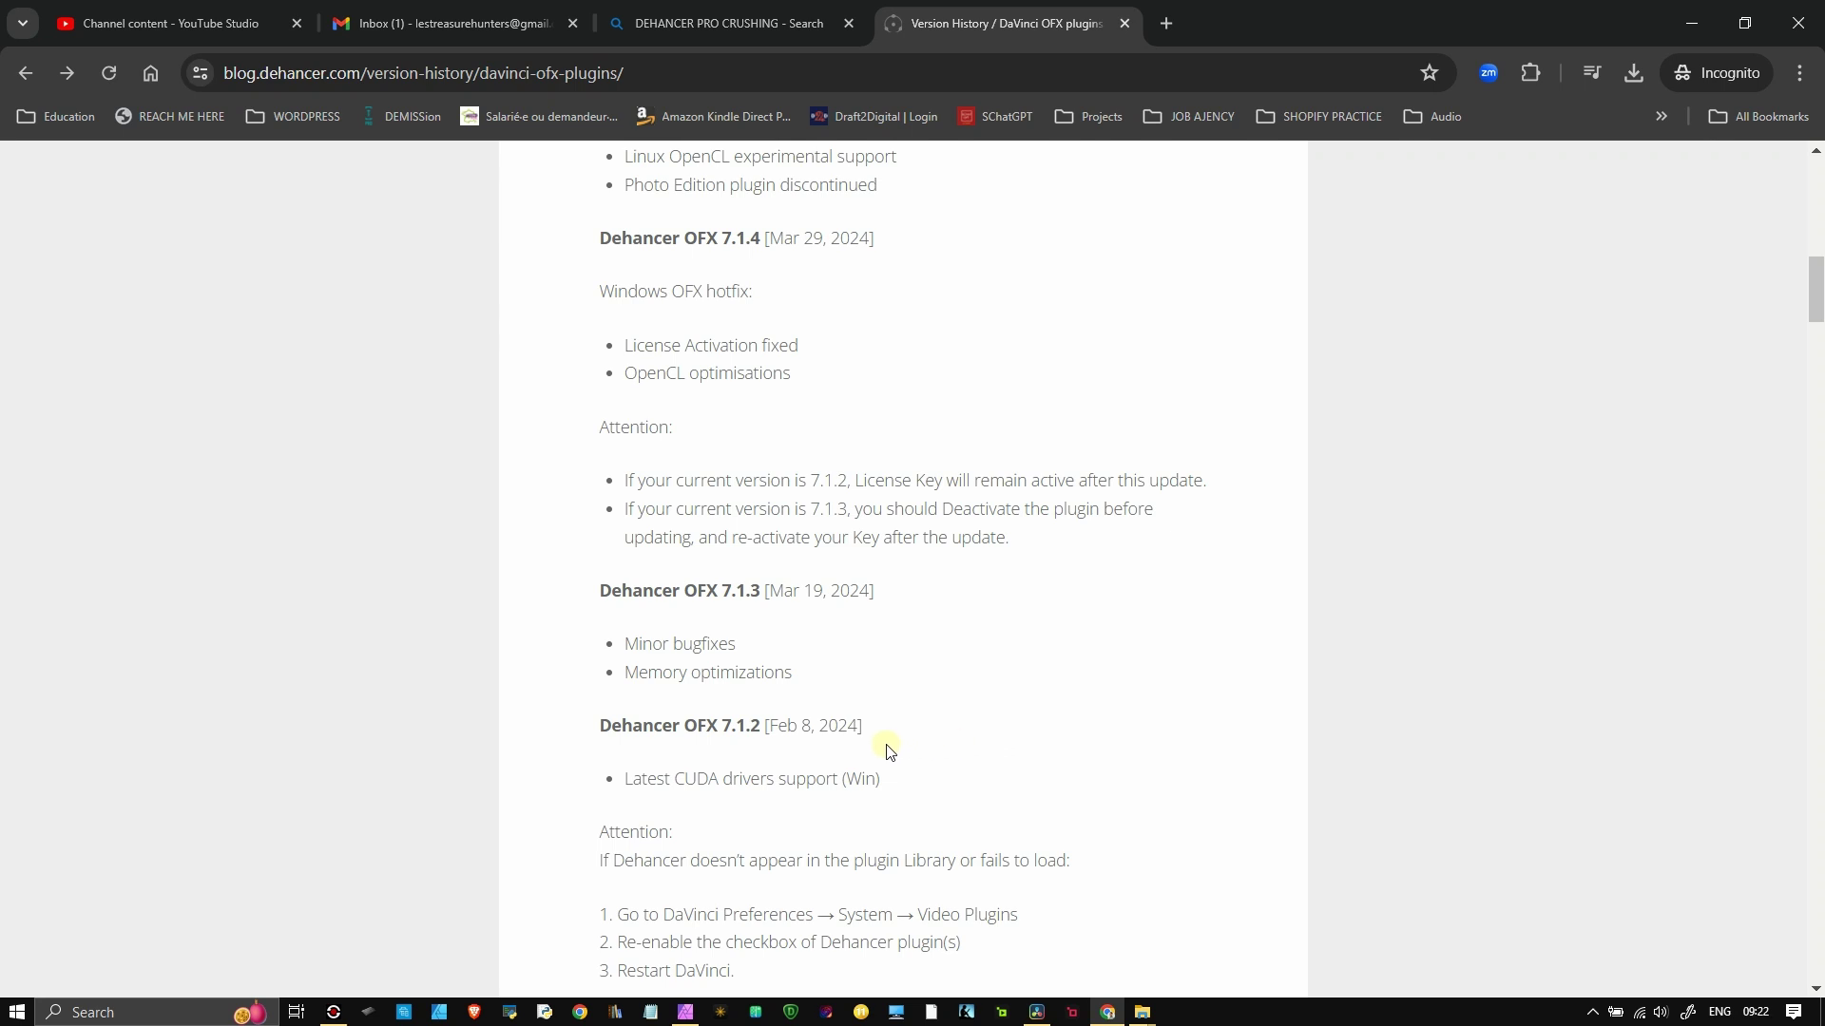
left_click(1037, 1012)
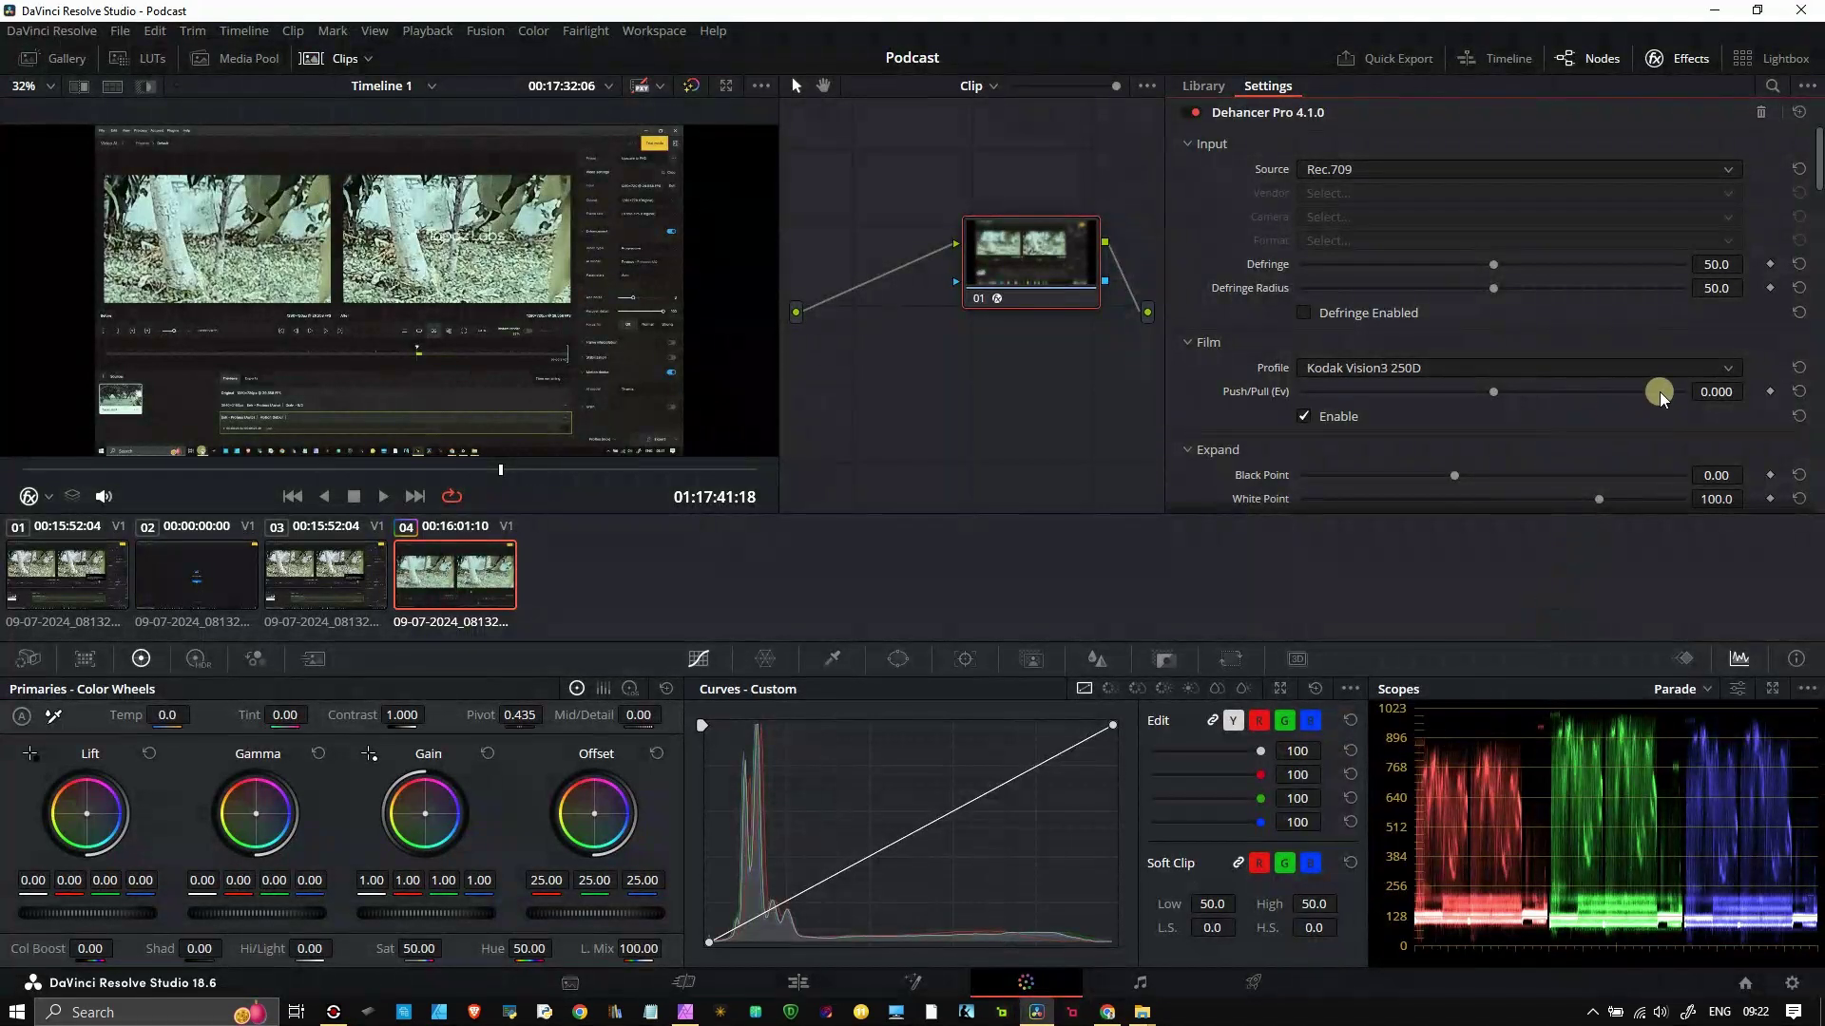
left_click_drag(1815, 176, 1815, 276)
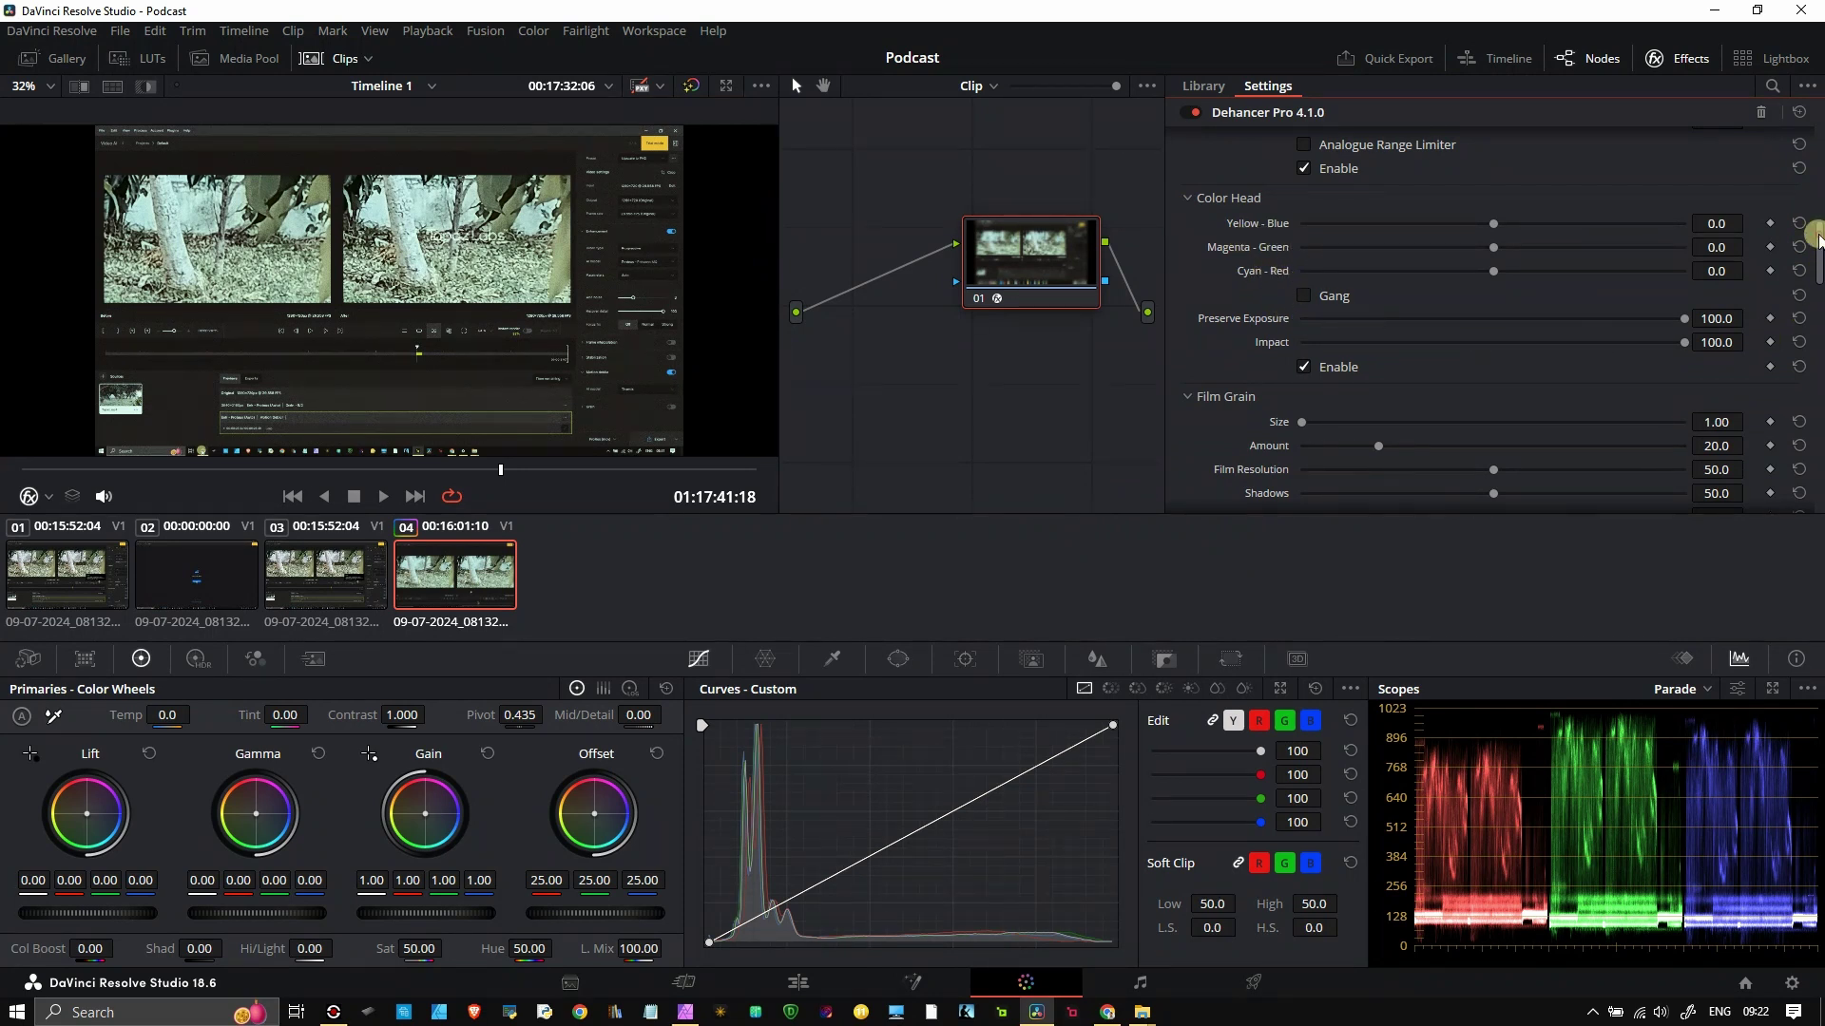
left_click_drag(1816, 237, 1816, 393)
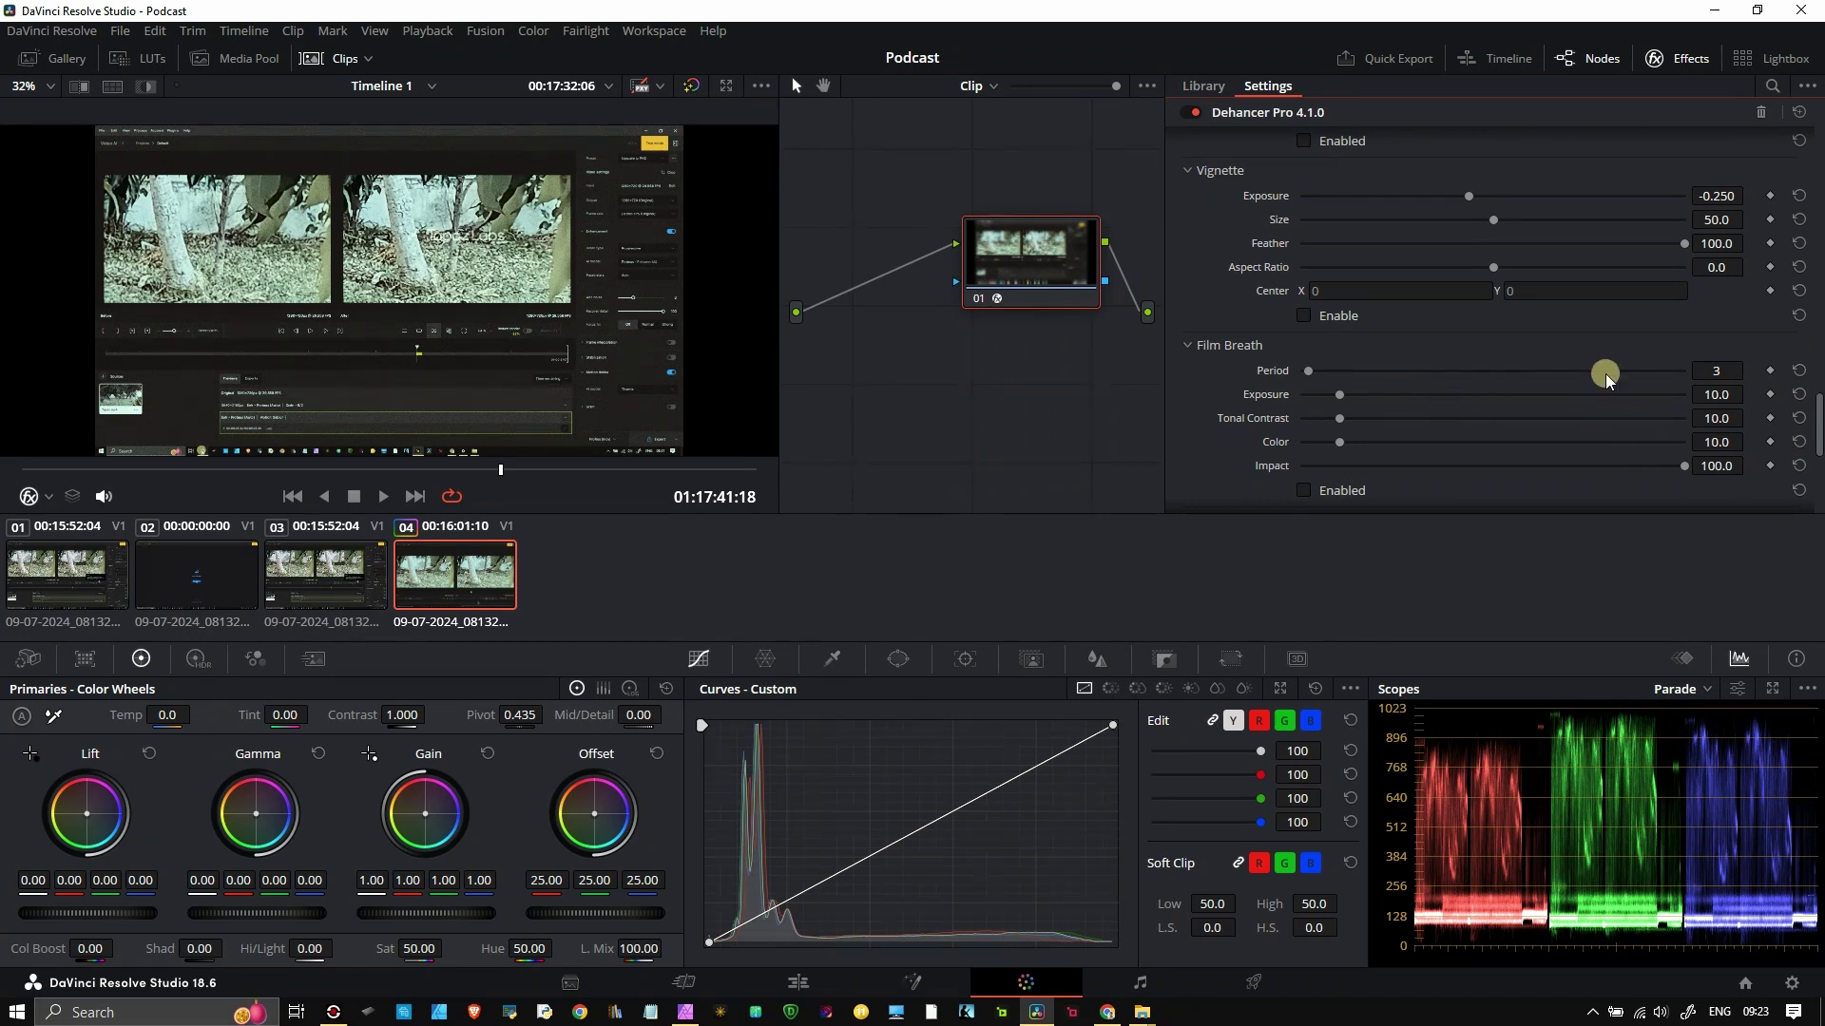
left_click_drag(1815, 423, 1803, 159)
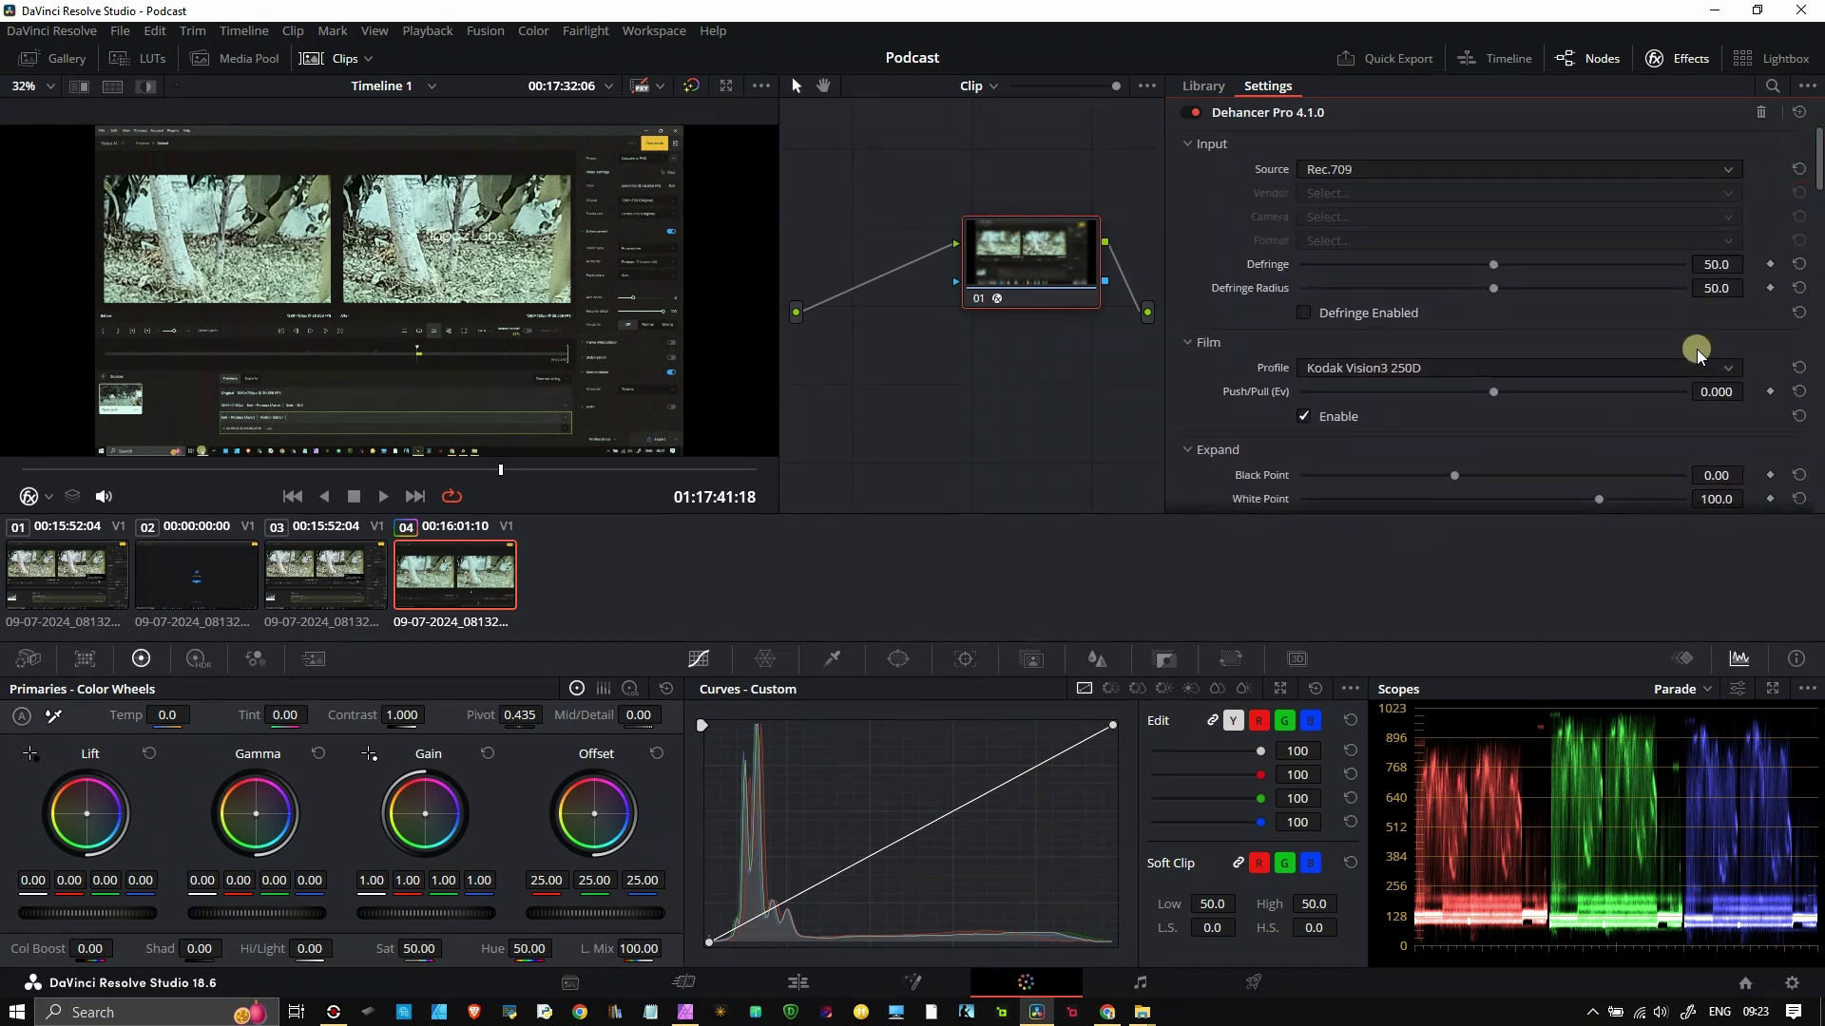
left_click(1721, 373)
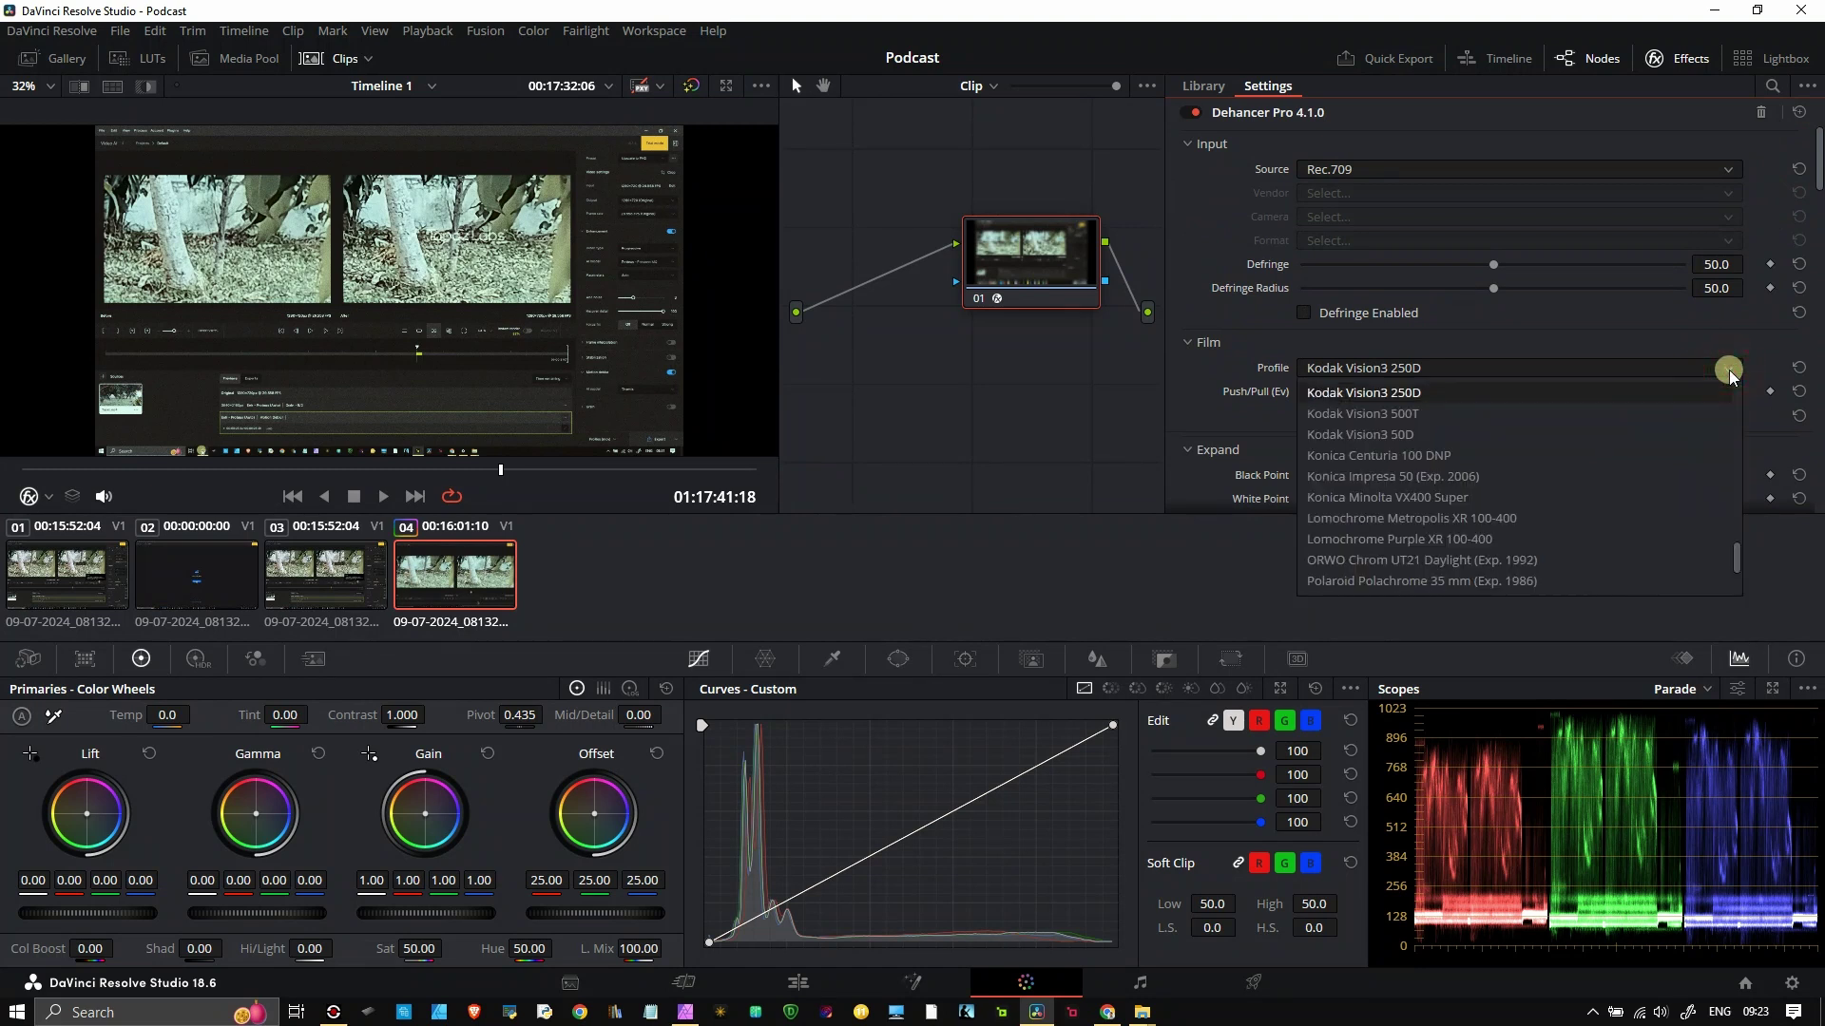
left_click(1729, 368)
left_click(1531, 549)
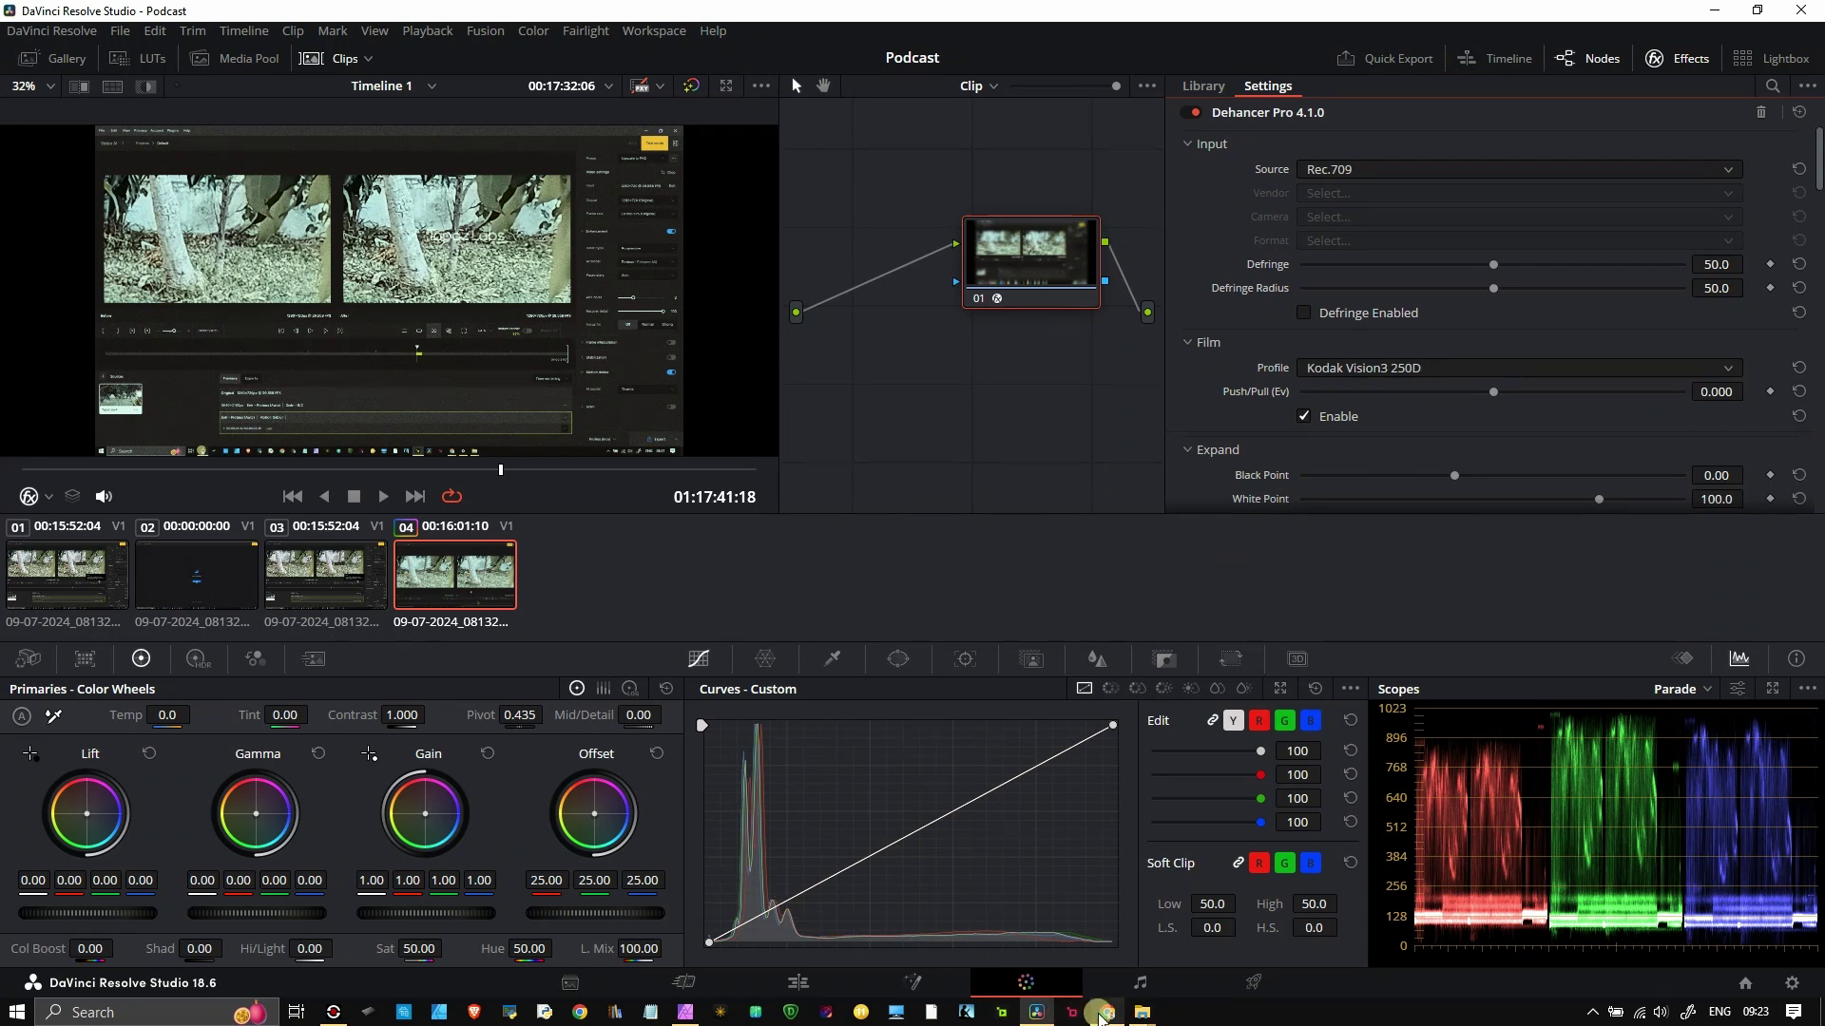
- Return to the version-history page, highlight its full URL, and bring the Legacy Versions buttons into view
left_click(1103, 1014)
scroll(804, 692, "down", 8)
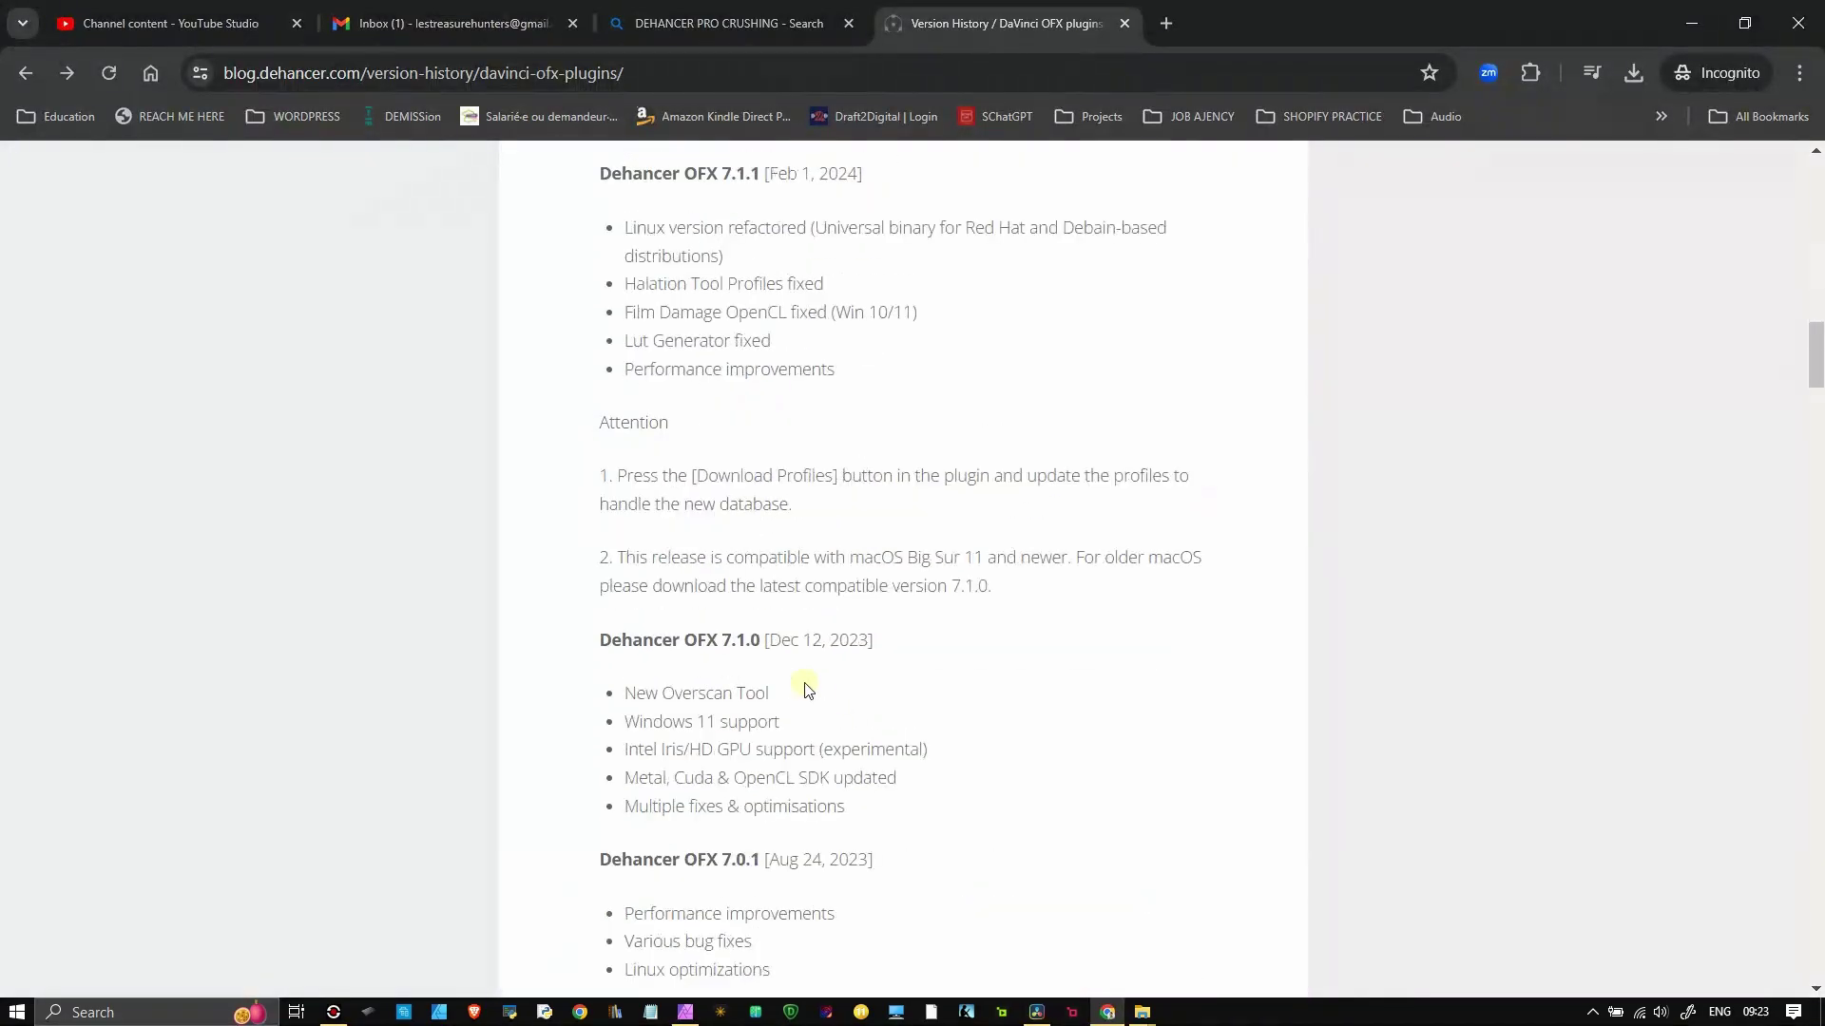
scroll(804, 692, "down", 5)
key("Home")
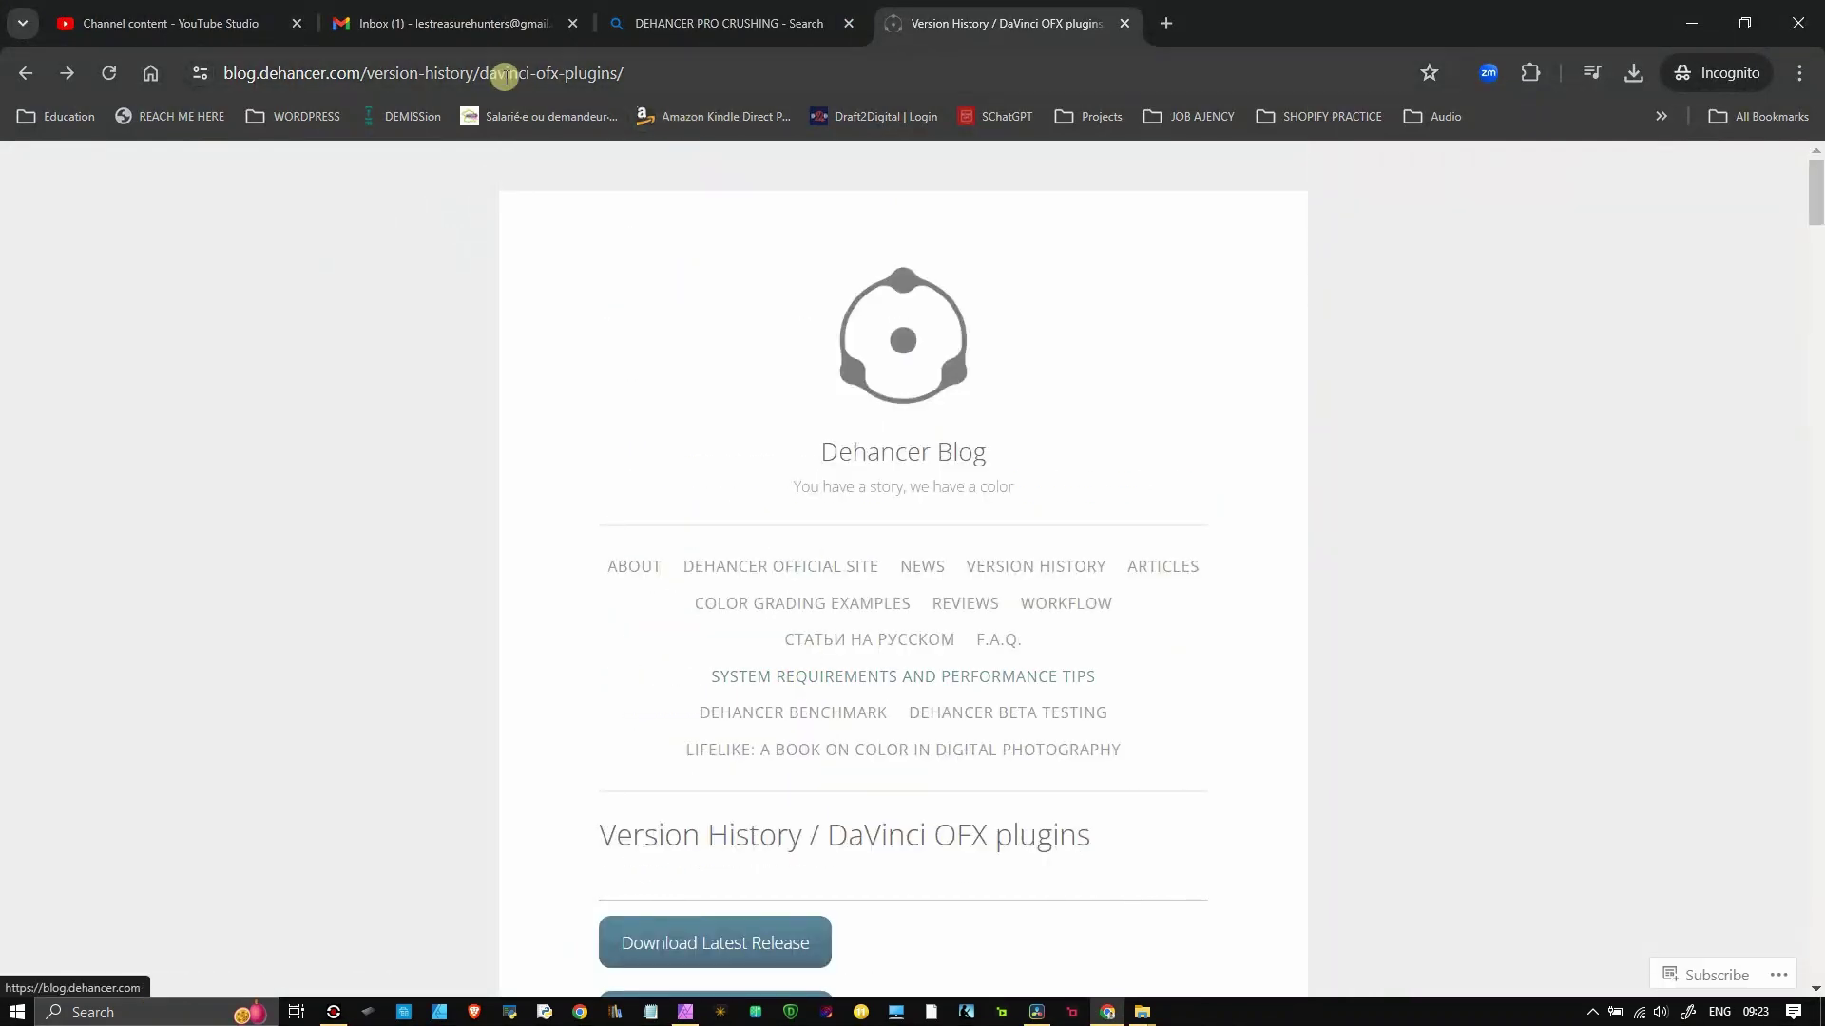
left_click(344, 73)
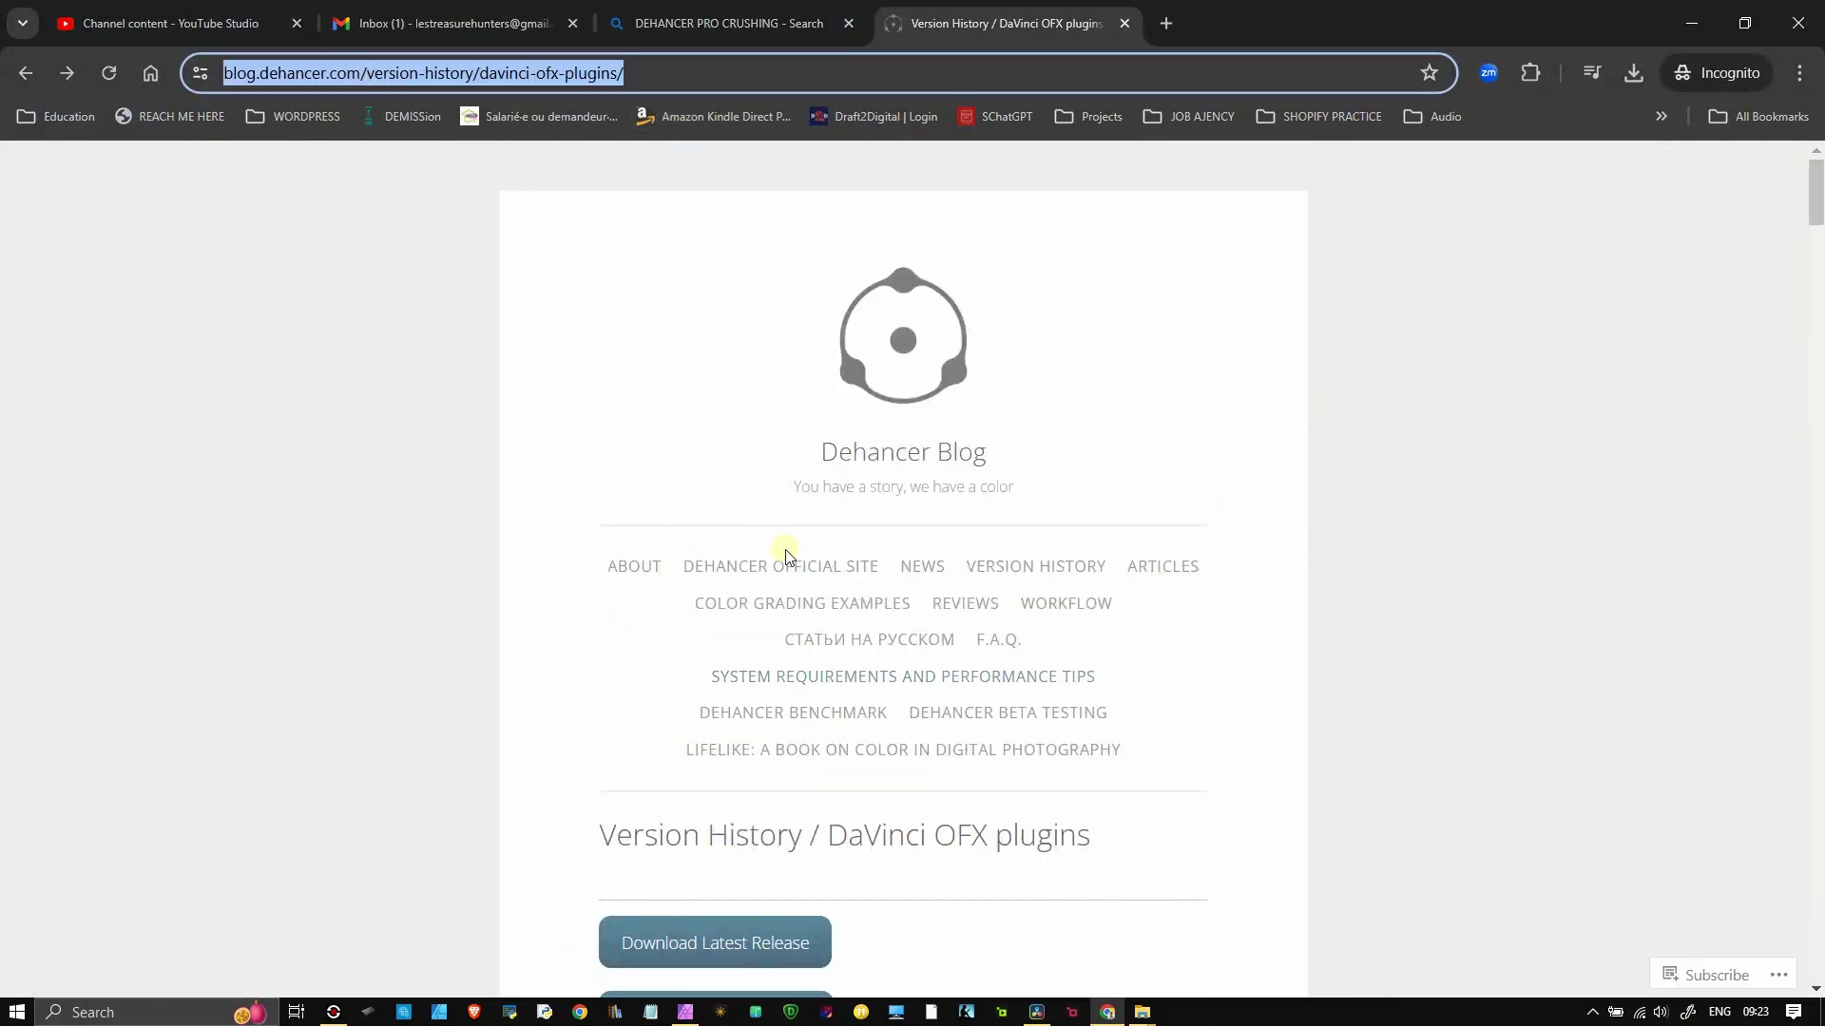
scroll(1161, 420, "down", 4)
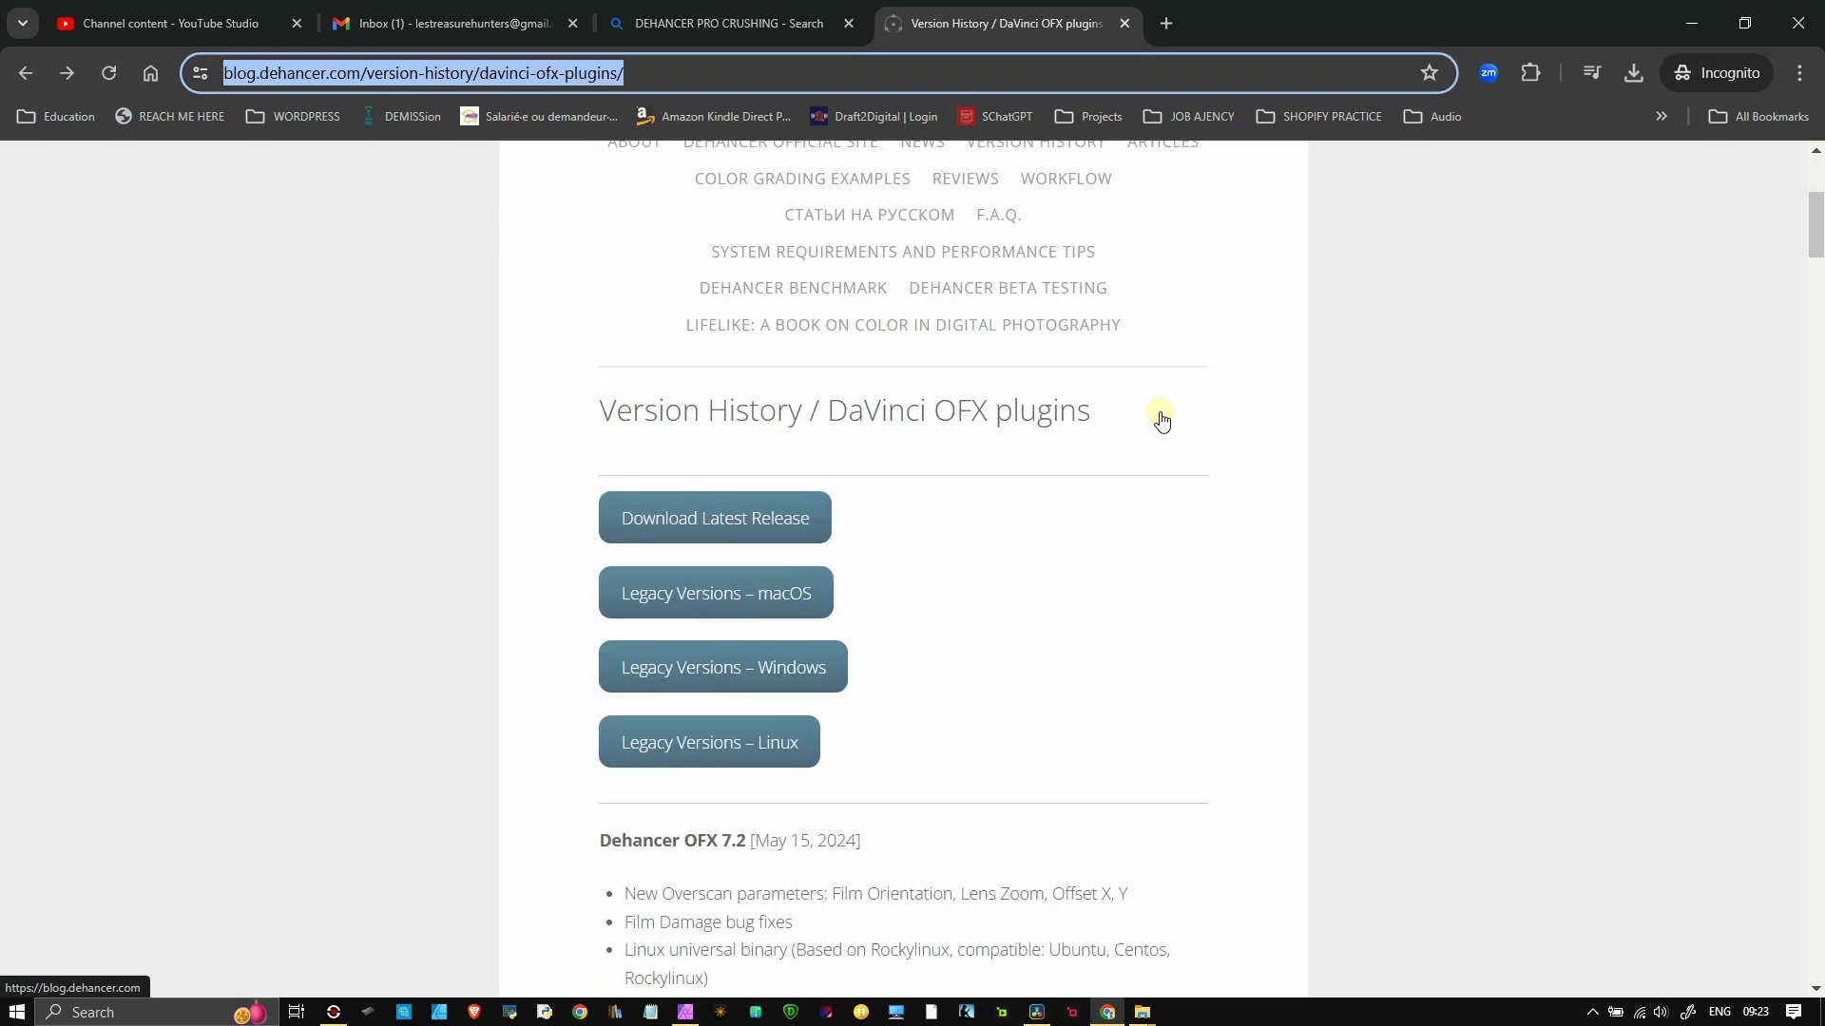
left_click(722, 692)
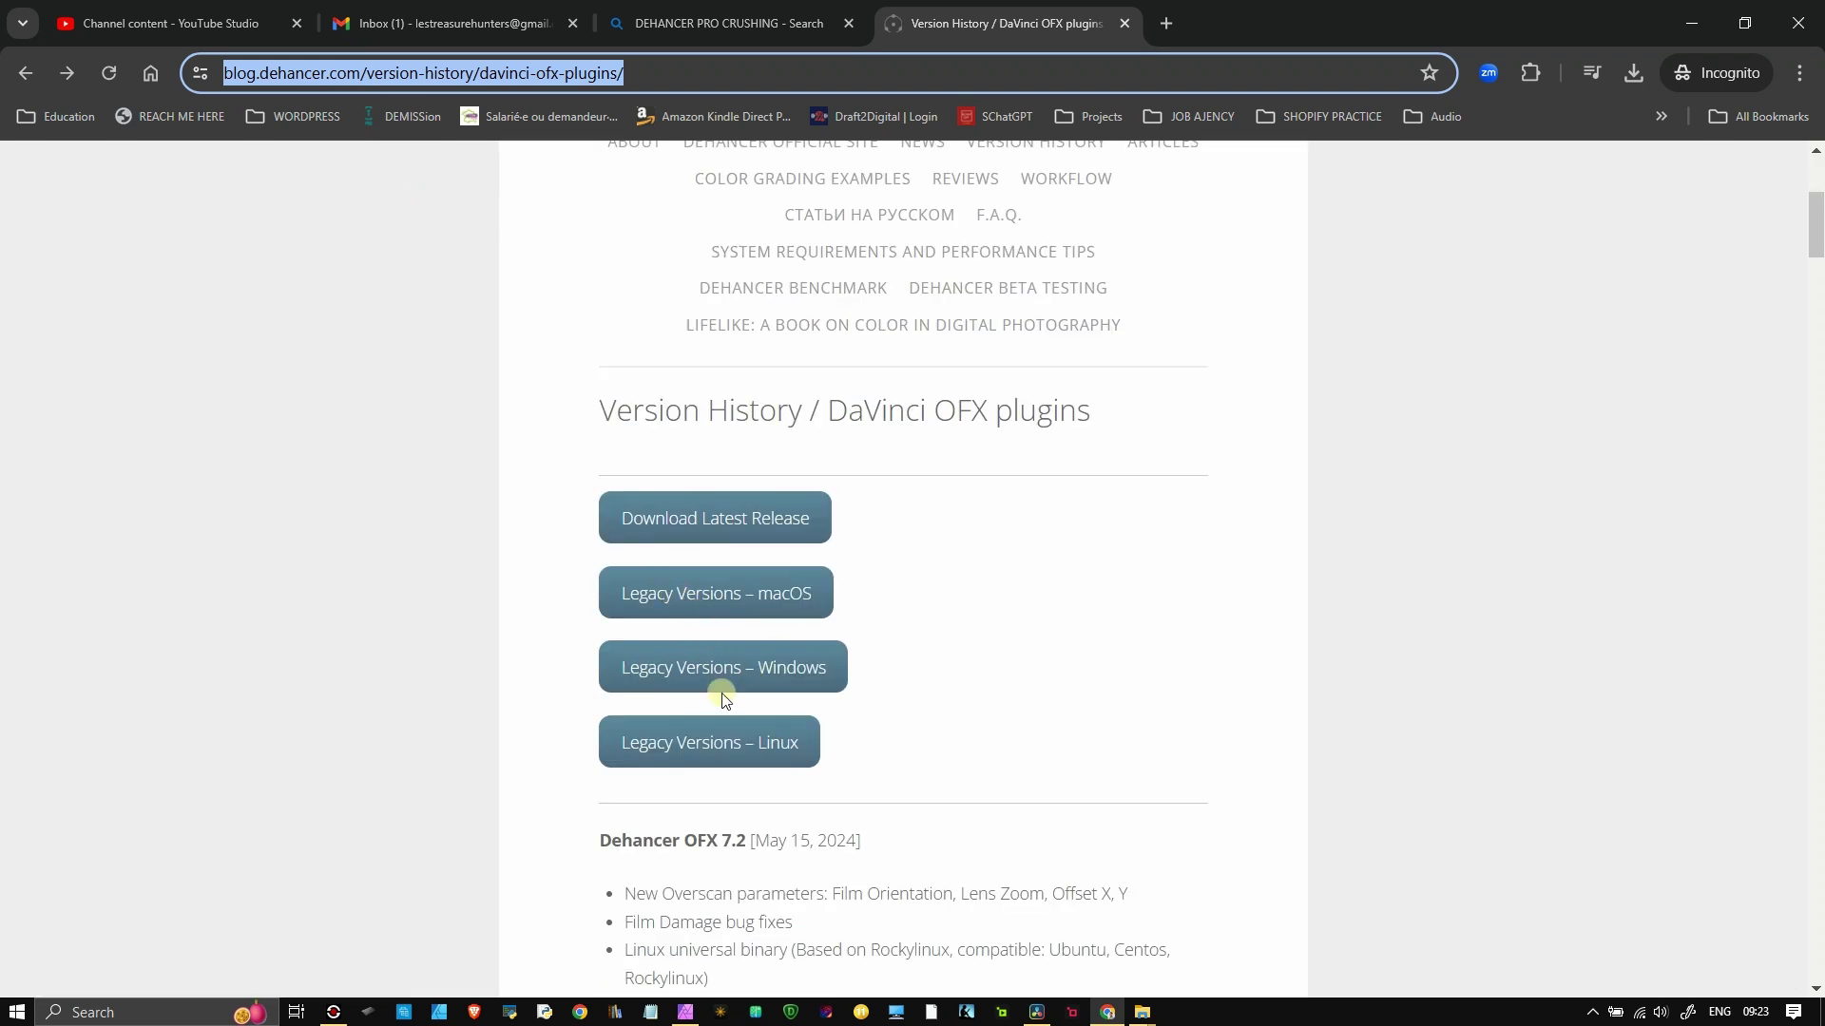